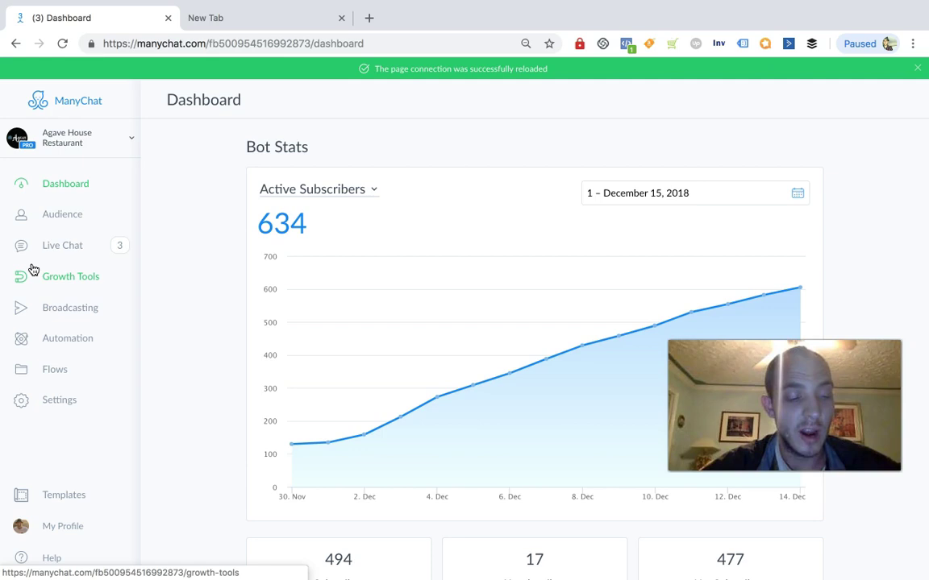
Step: Open the Margarita Send Message Copy growth tool and bring up its opt-in message flow for editing
click(63, 247)
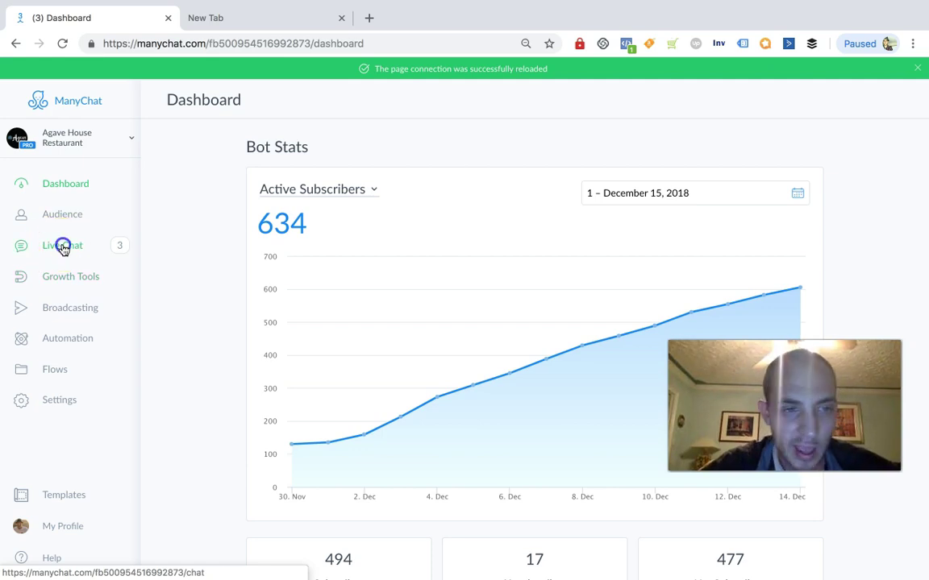
click(66, 274)
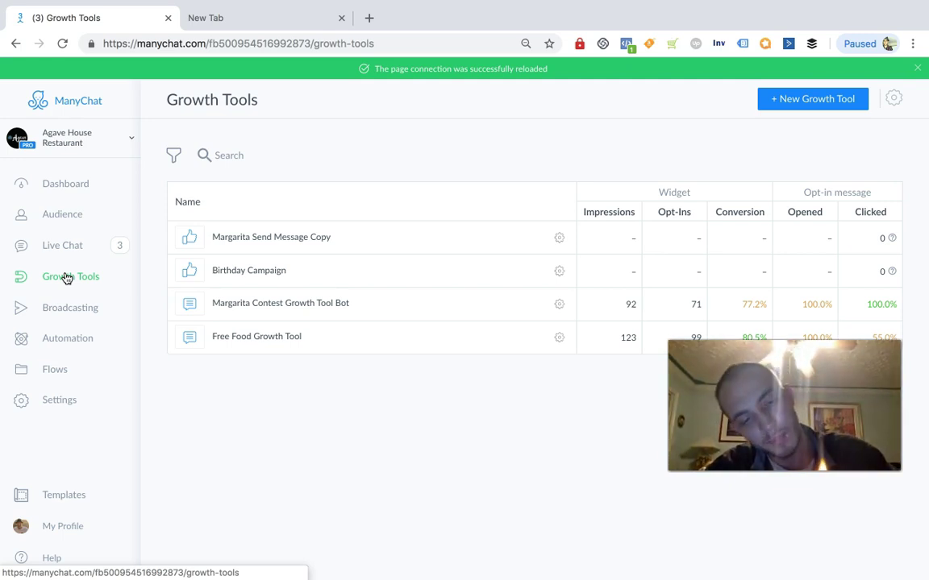
click(228, 236)
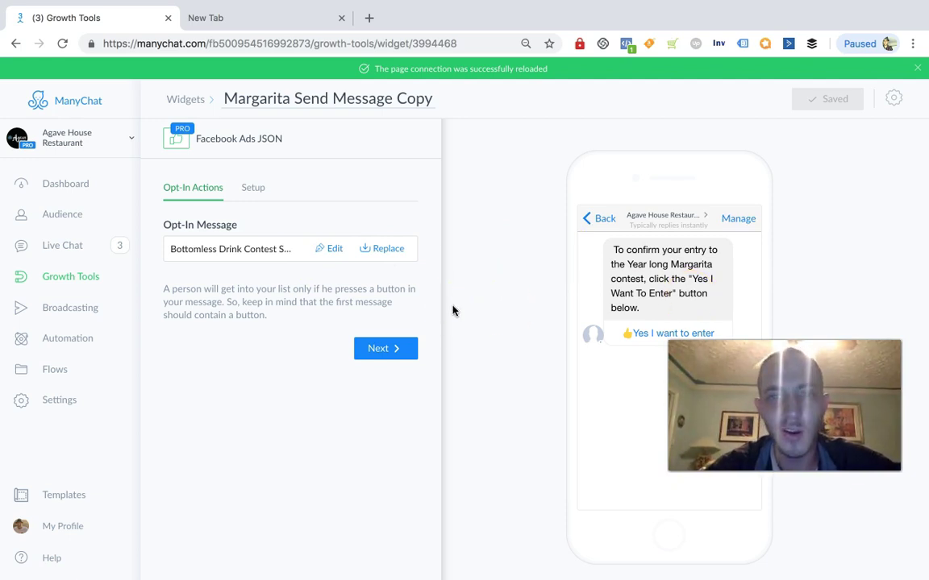
click(323, 269)
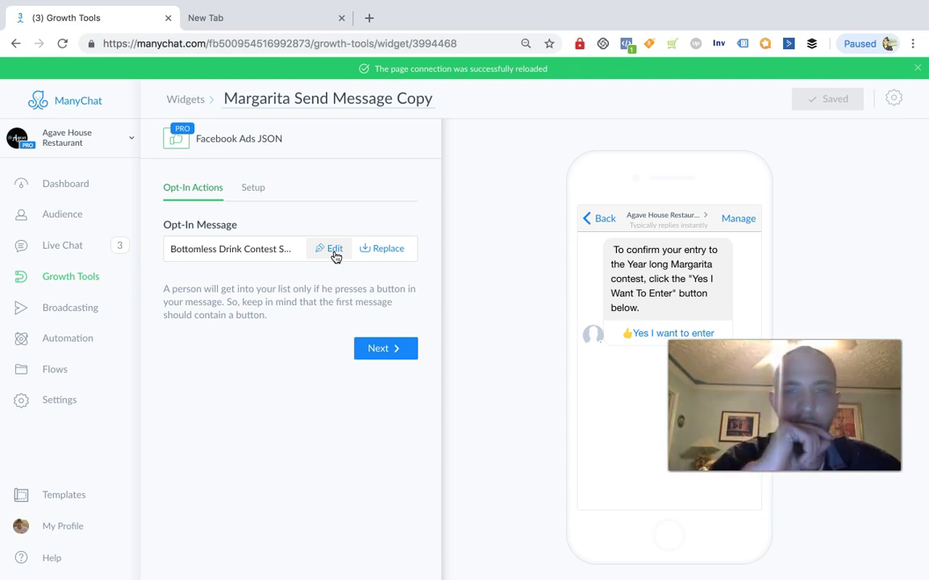
click(382, 367)
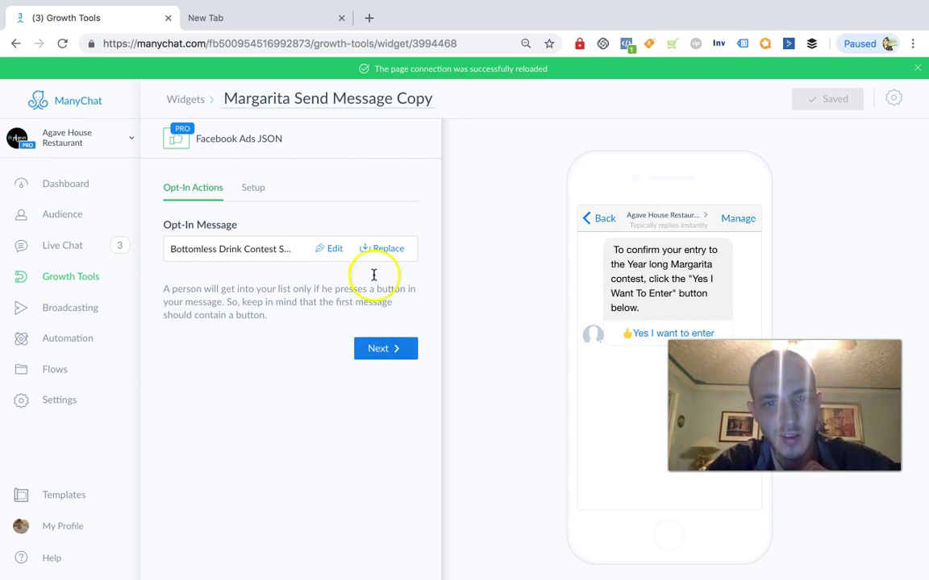
click(336, 251)
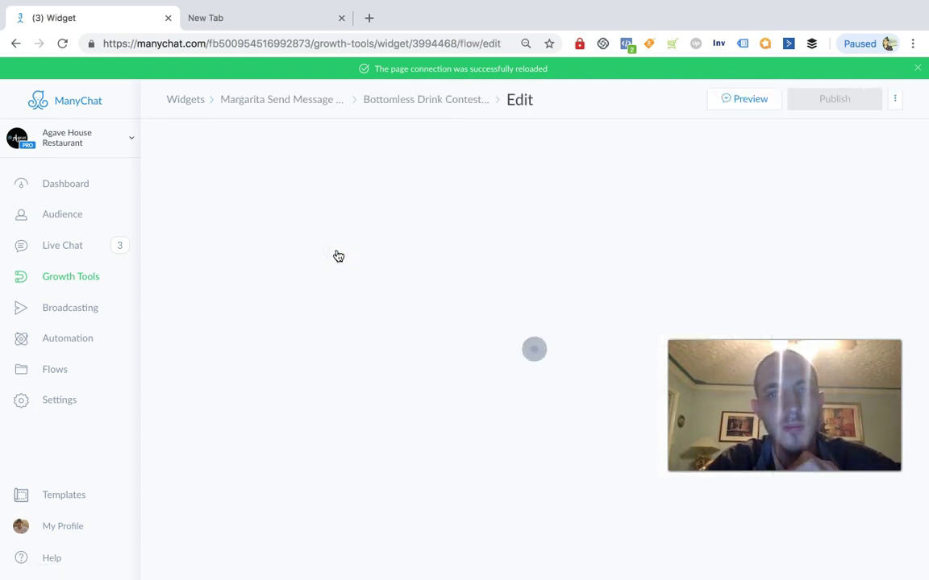
Step: Preview the contest opt-in message in Messenger and confirm the entry with "Yes I want to enter"
click(721, 102)
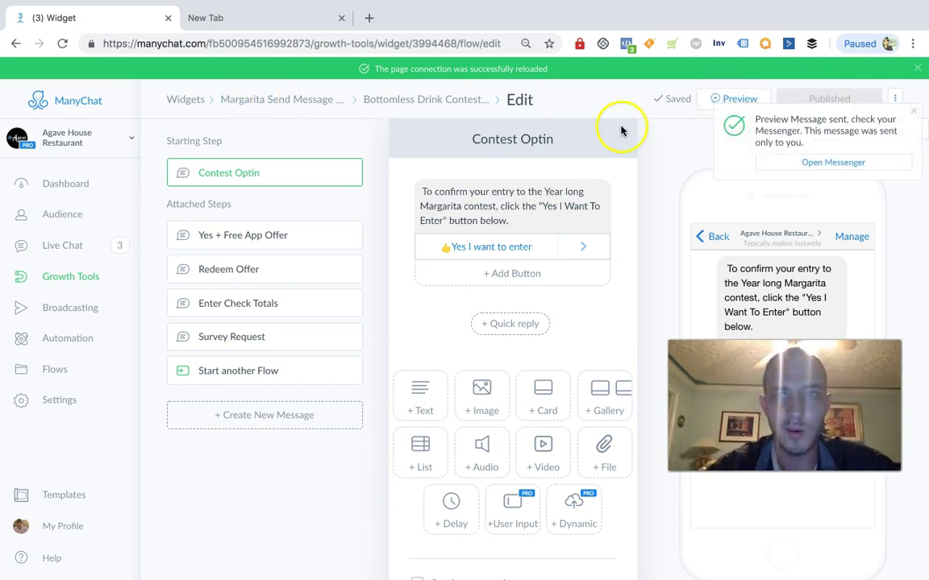
click(774, 165)
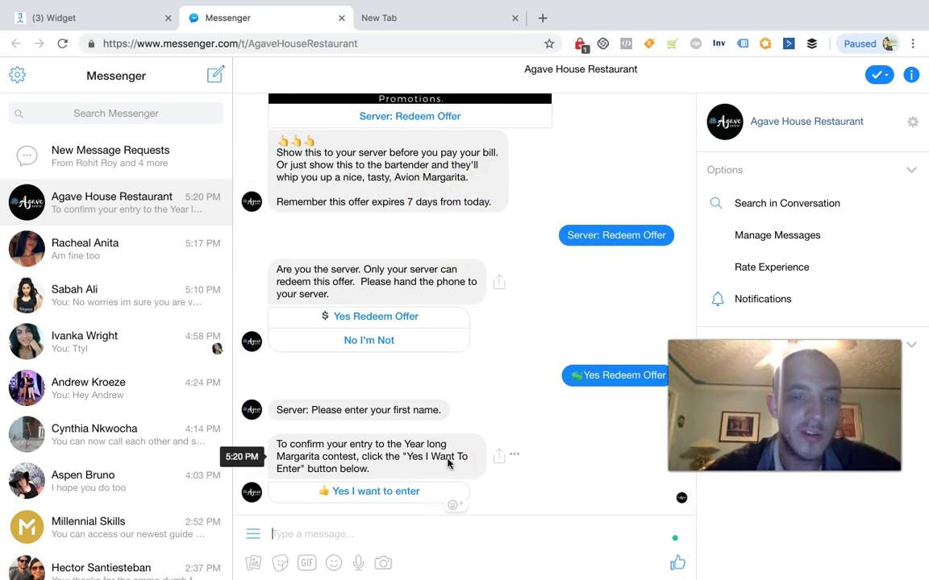
click(385, 491)
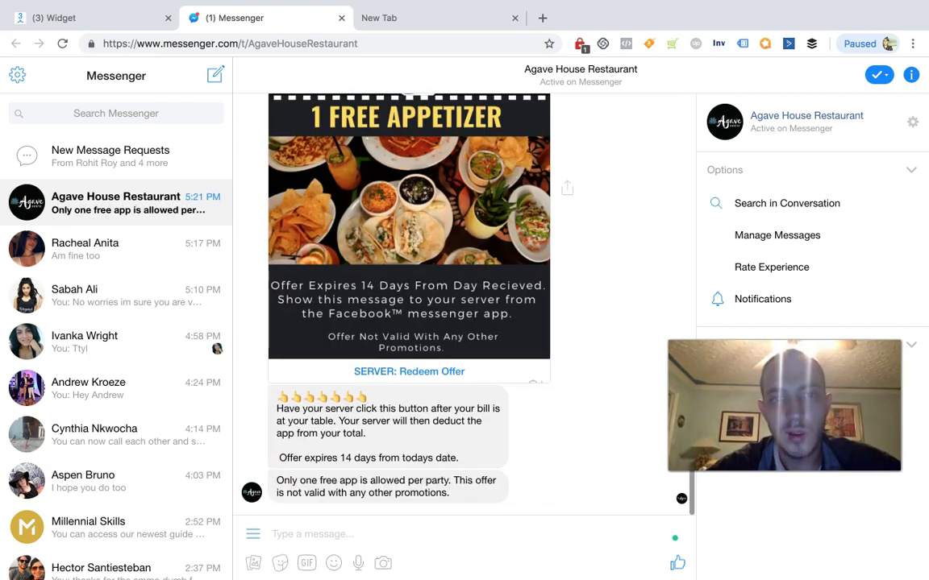
Step: Examine the free appetizer coupon in the conversation, including its redemption instructions and the one-per-party terms
click(613, 306)
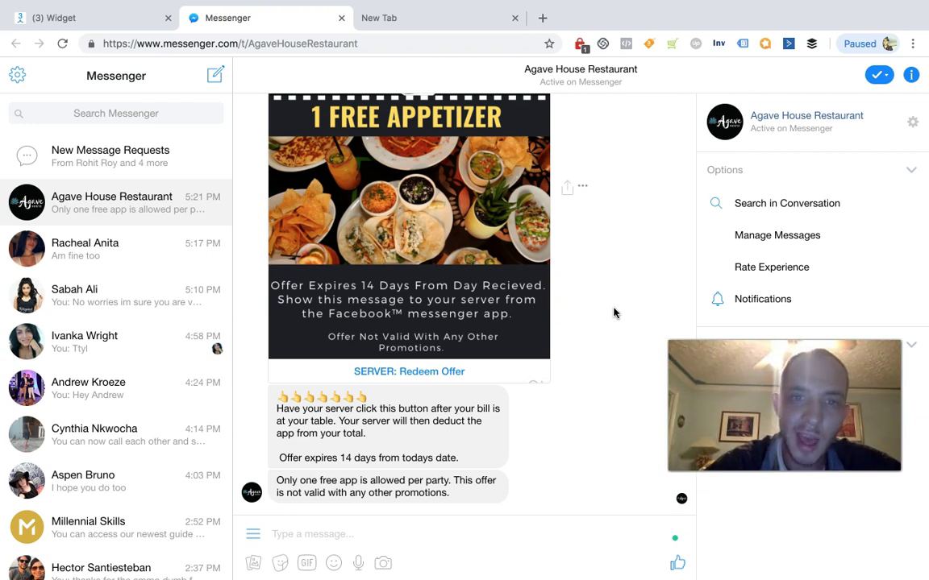
click(617, 342)
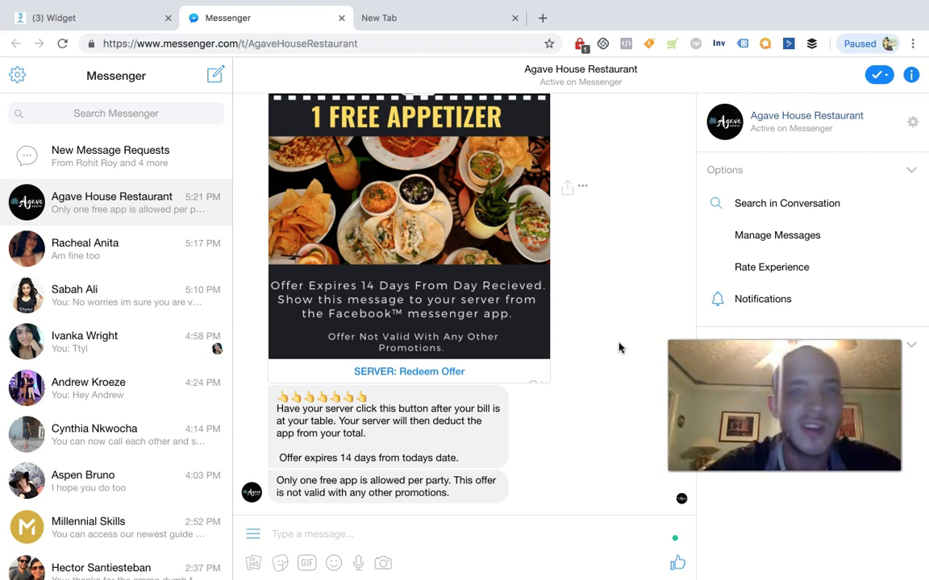
scroll(619, 347, up, 3)
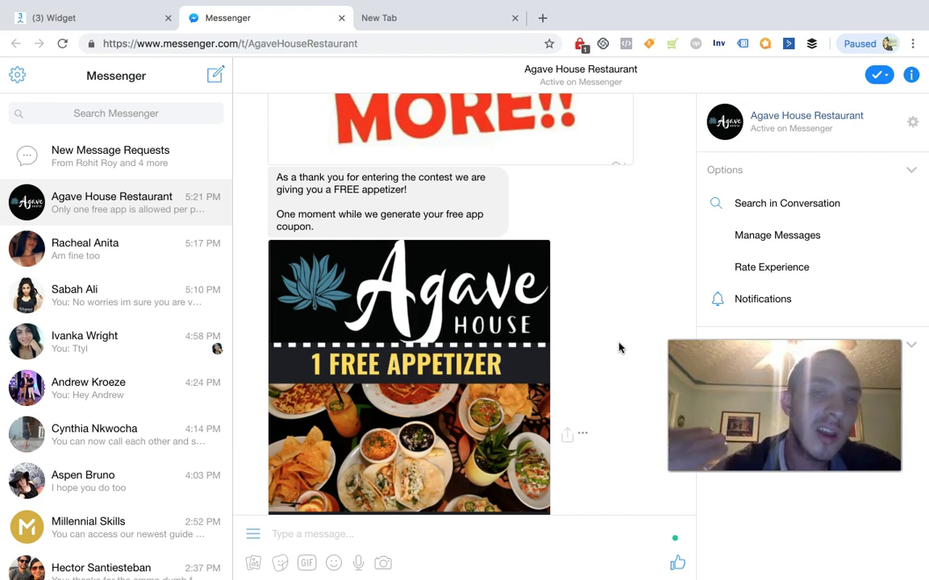
scroll(576, 171, down, 2)
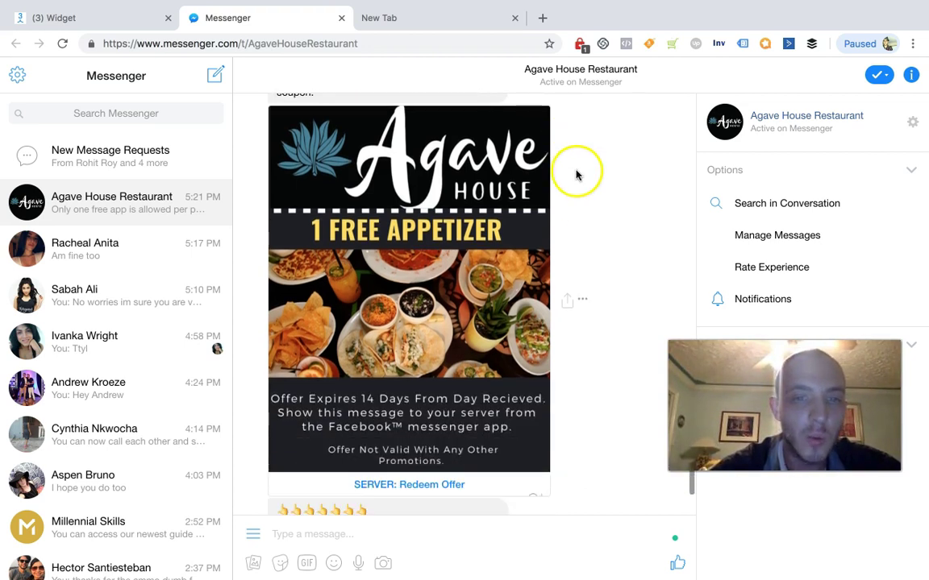
scroll(355, 330, down, 2)
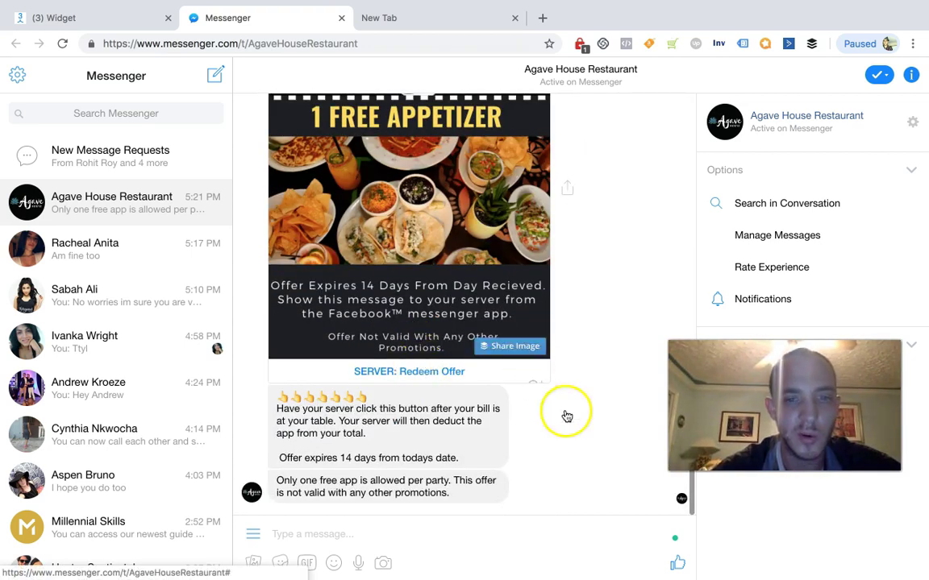
drag(275, 407, 464, 420)
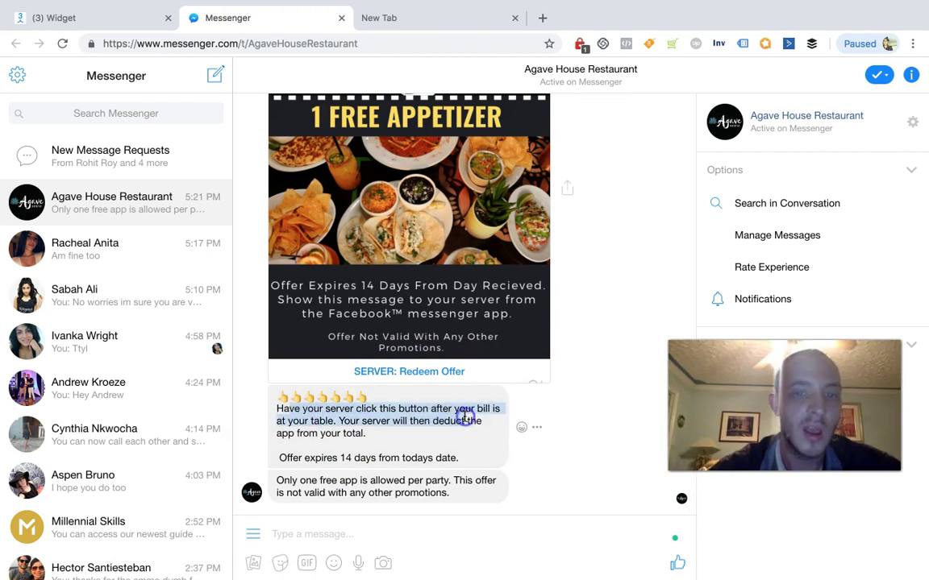
click(374, 421)
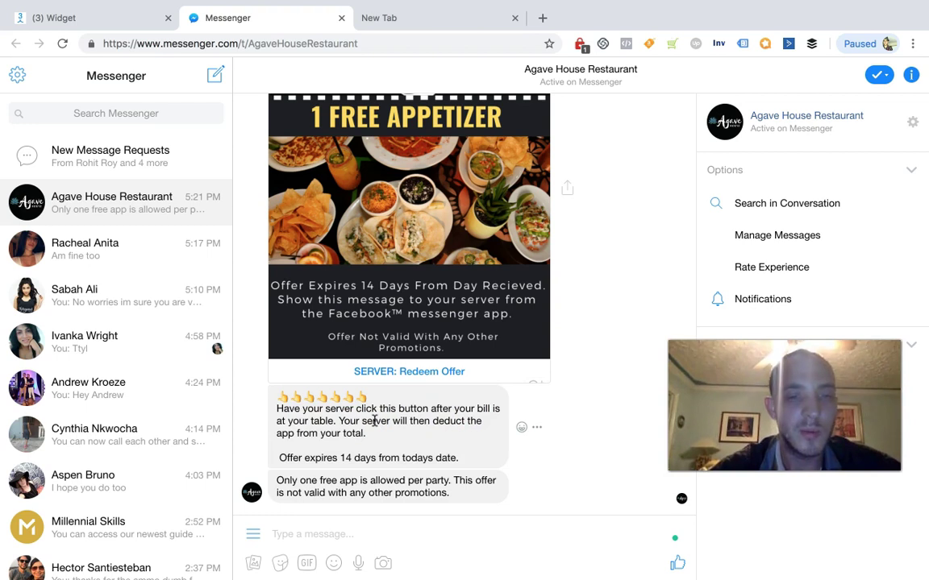
click(358, 442)
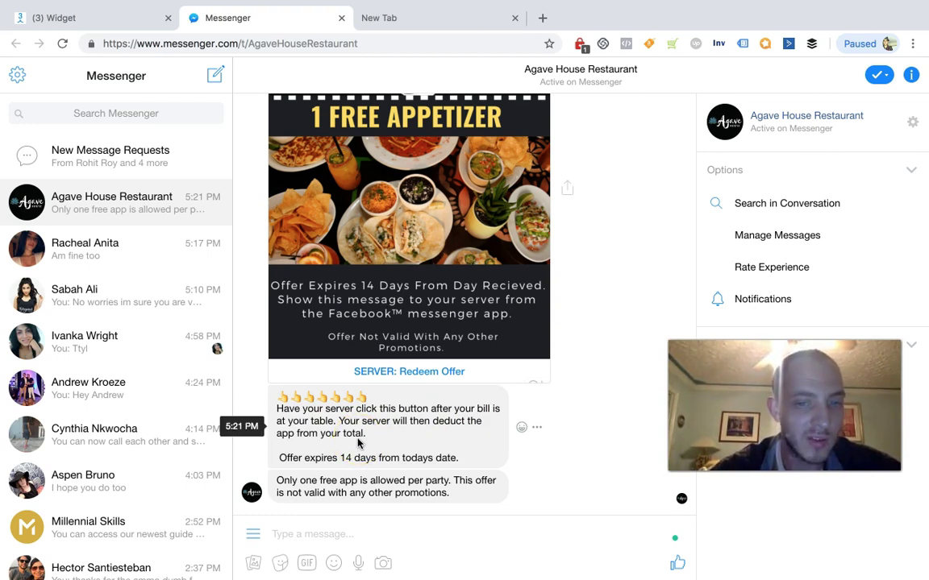
drag(300, 482, 493, 490)
Step: Redeem the free appetizer offer as the server and confirm with "Yes Redeem Free App"
click(412, 372)
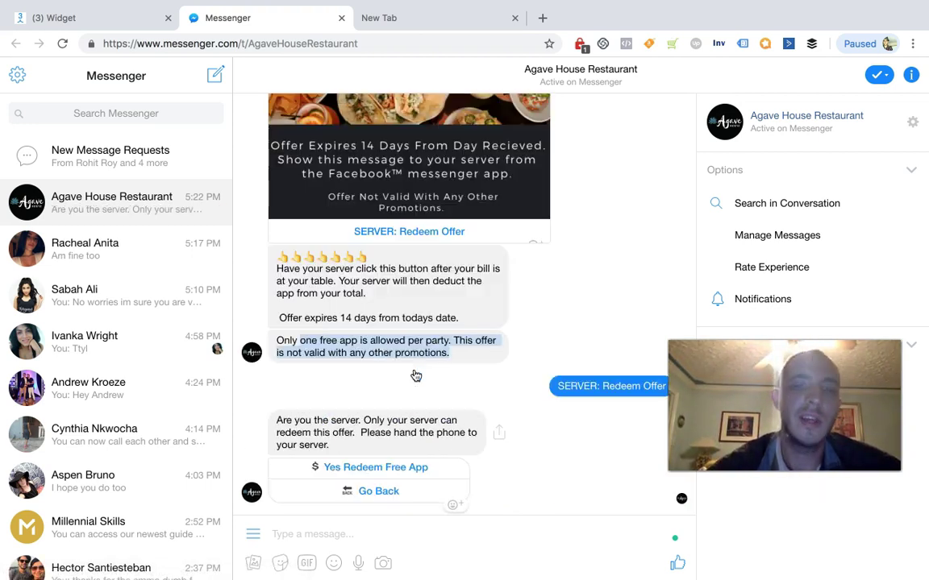
click(333, 413)
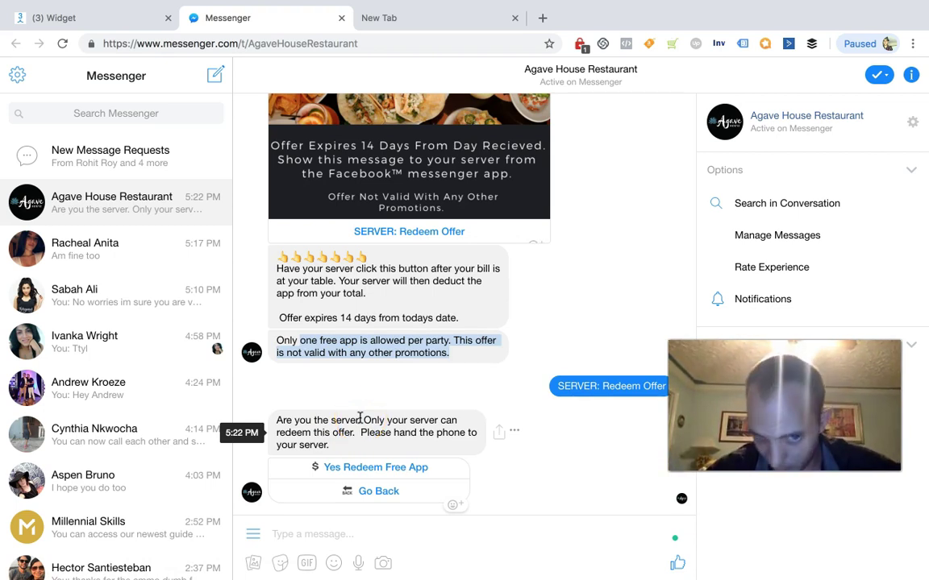
click(368, 468)
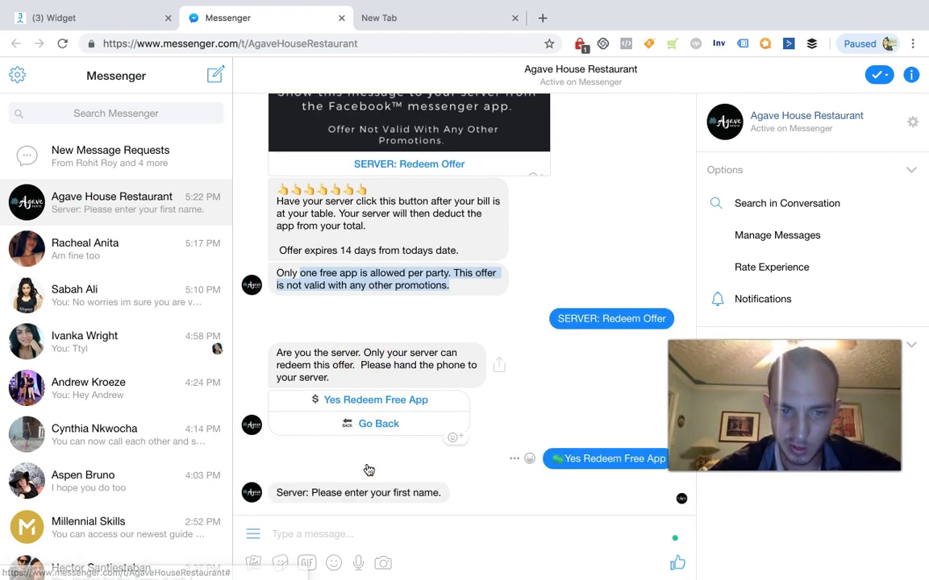
Step: Answer the bot's server question by sending the server's first name
click(354, 542)
click(355, 539)
text(Jessica)
key(Return)
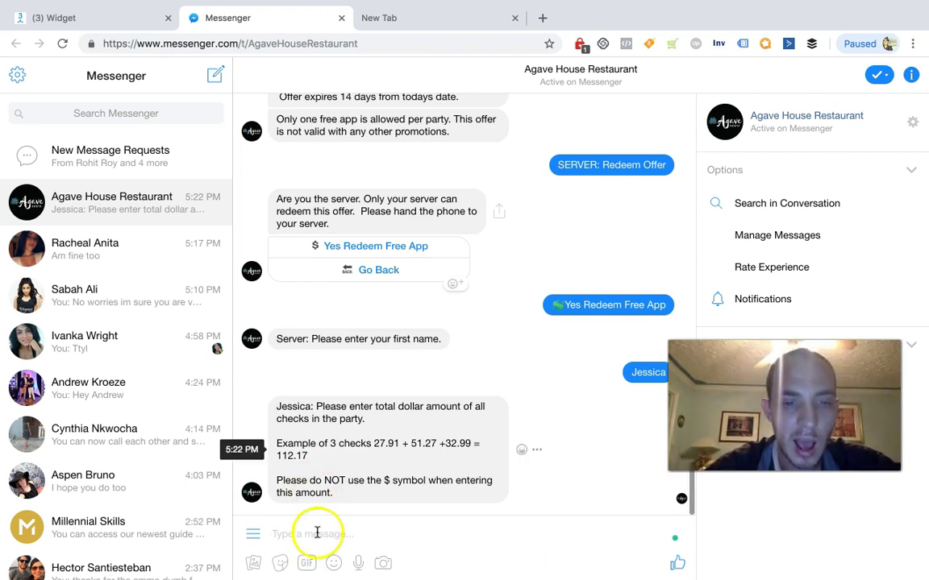
Step: Try $274 as the total of the party's checks, and submit it as 274 without the dollar sign
text($2)
text(74)
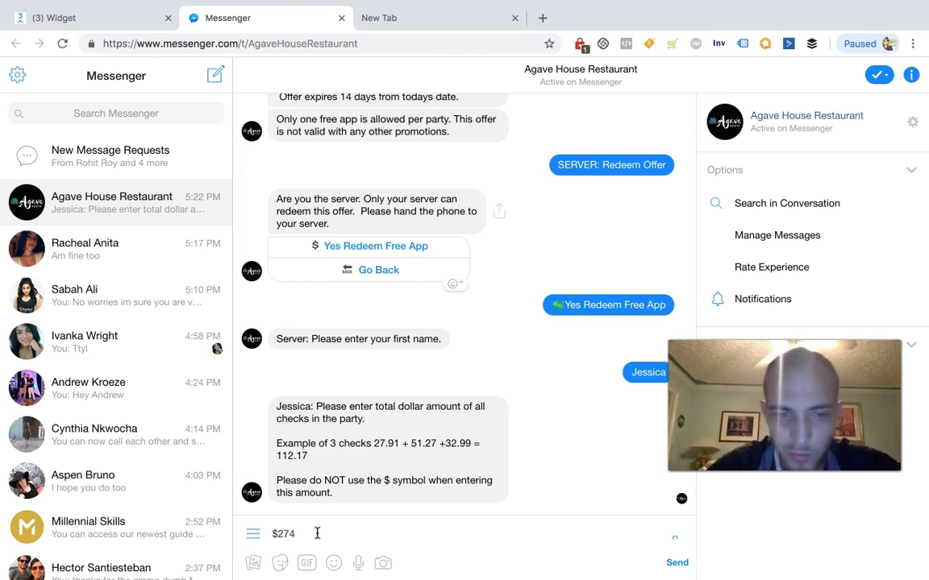
key(Return)
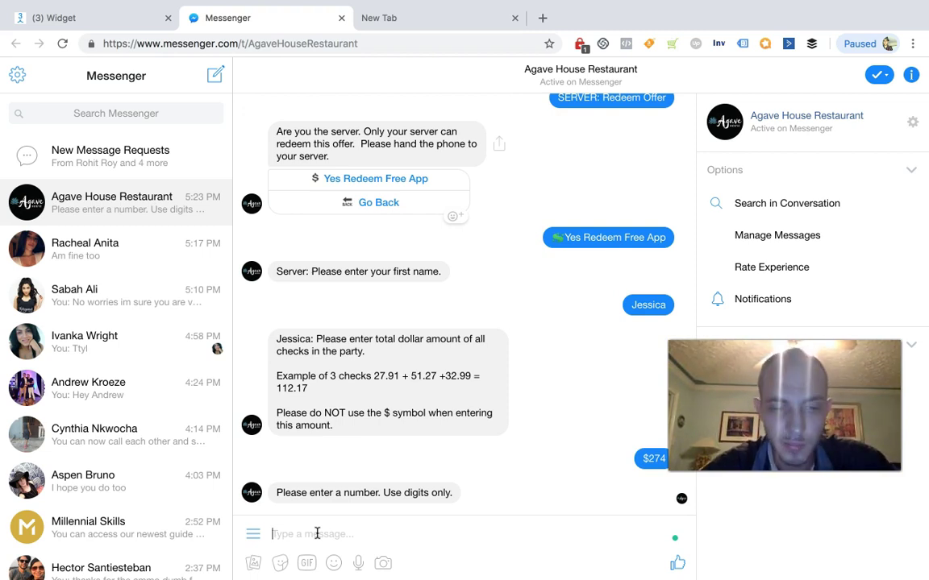
text(274)
key(Return)
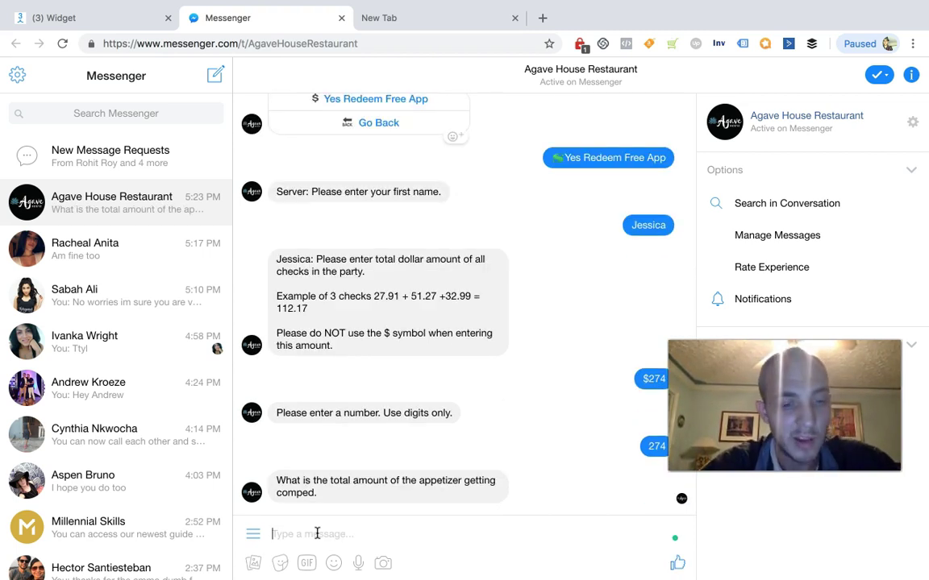
Step: Try $23.47 as the comped appetizer amount, submit it as 23.47 without the dollar sign, and finish the server's part
text($)
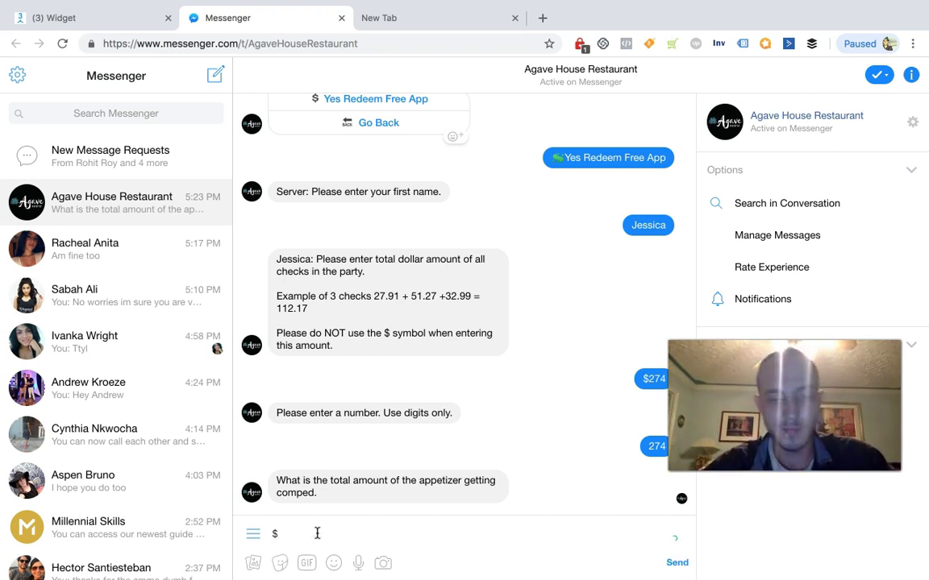
text(23.47)
key(Return)
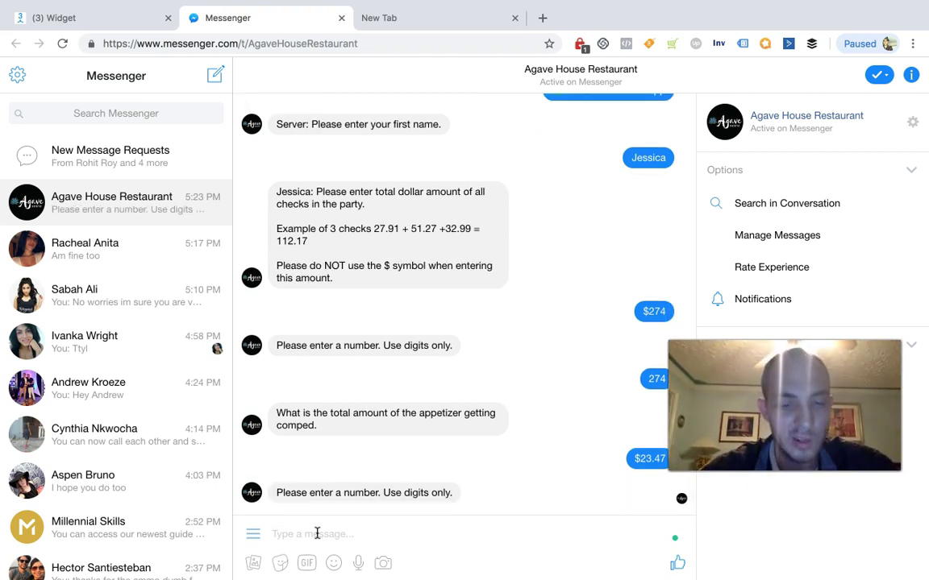
text(23.47)
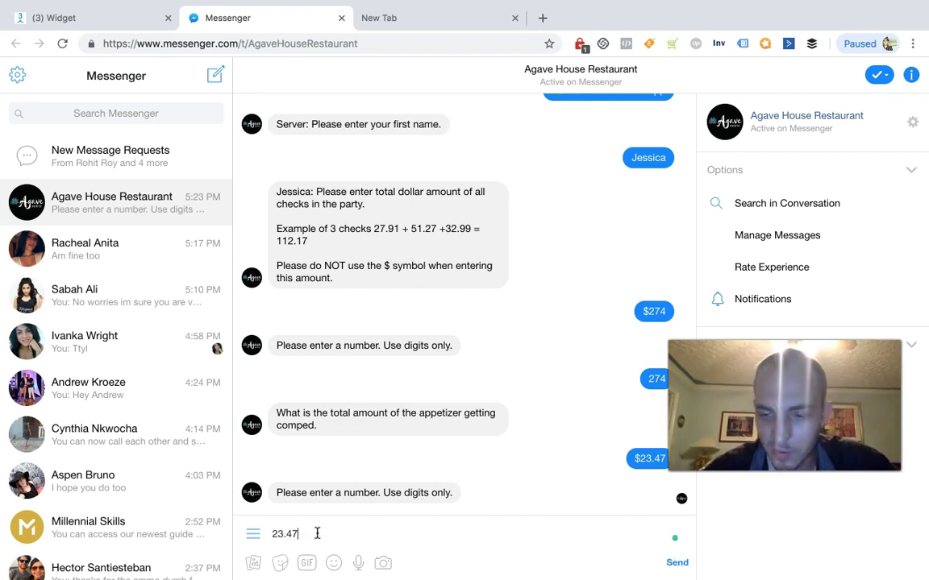
key(Return)
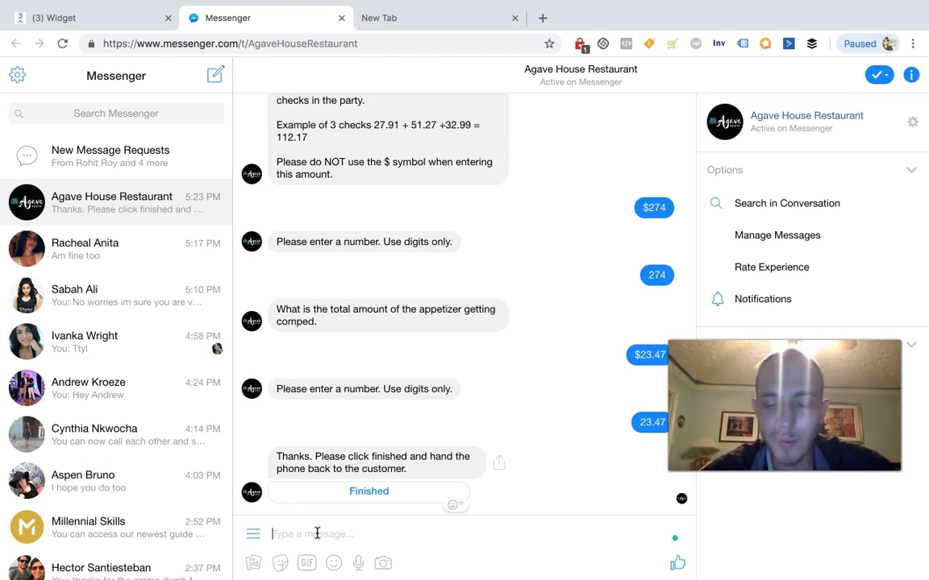
click(314, 492)
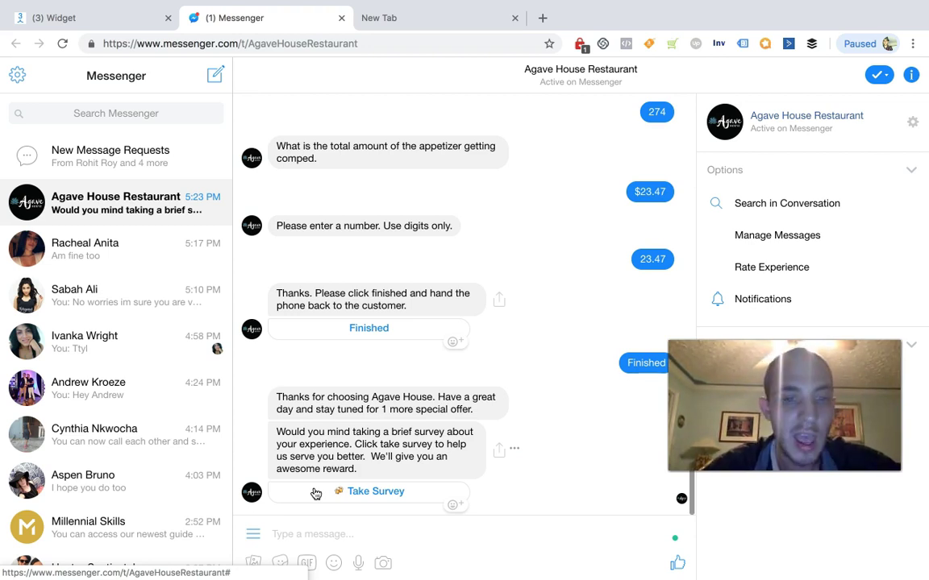
Step: Take the survey, rating the server Excellent and the food 5 Stars, and answer "Yes I Did" about ordering adult beverages
click(315, 494)
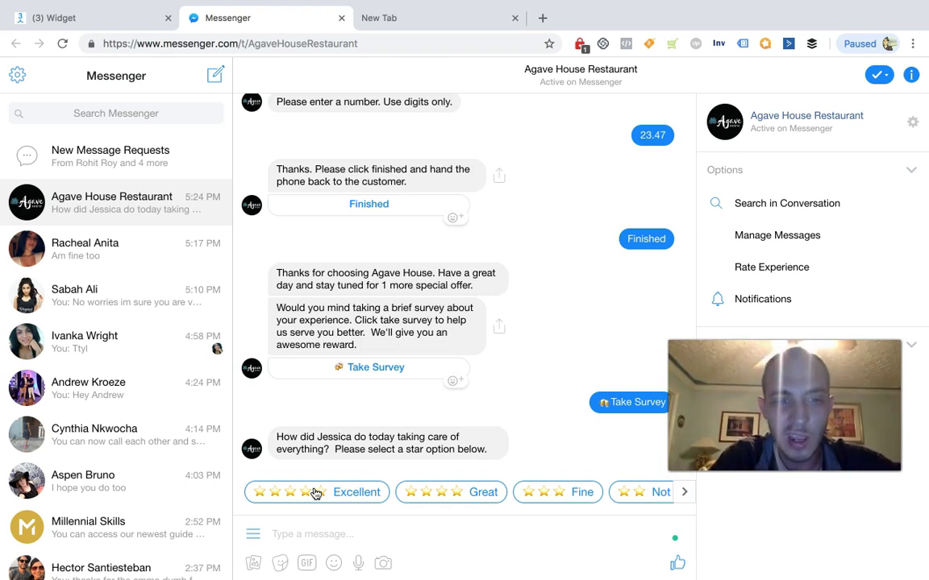
click(425, 503)
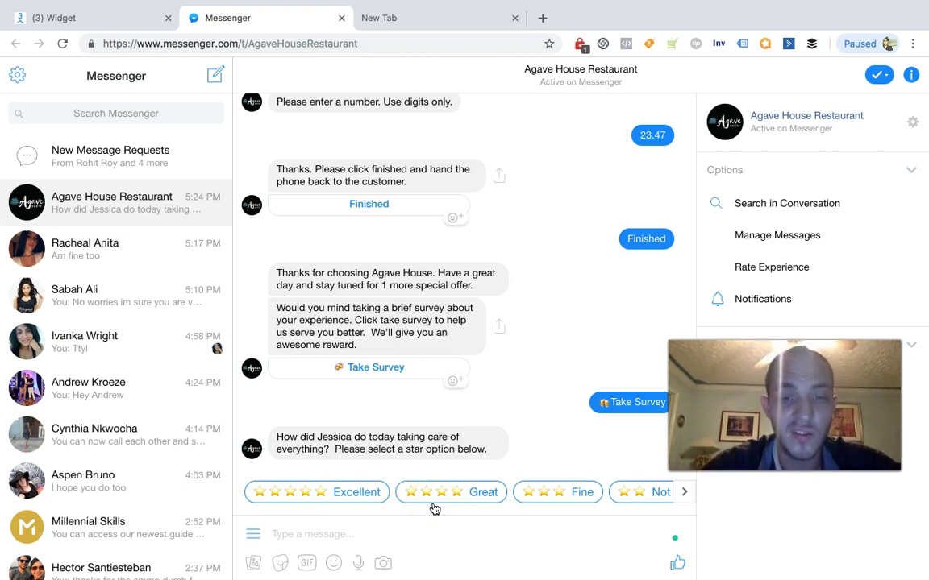
drag(435, 509, 528, 506)
click(339, 492)
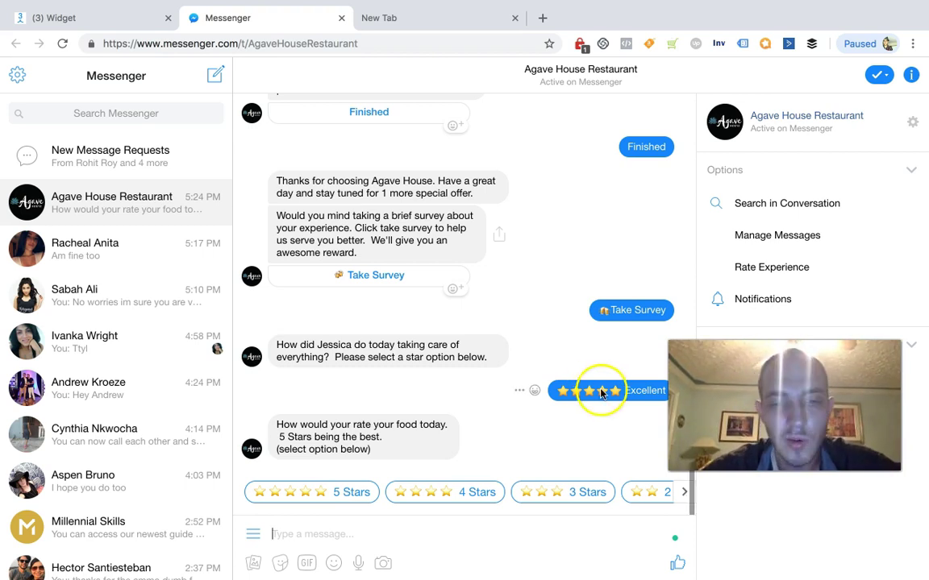
click(295, 499)
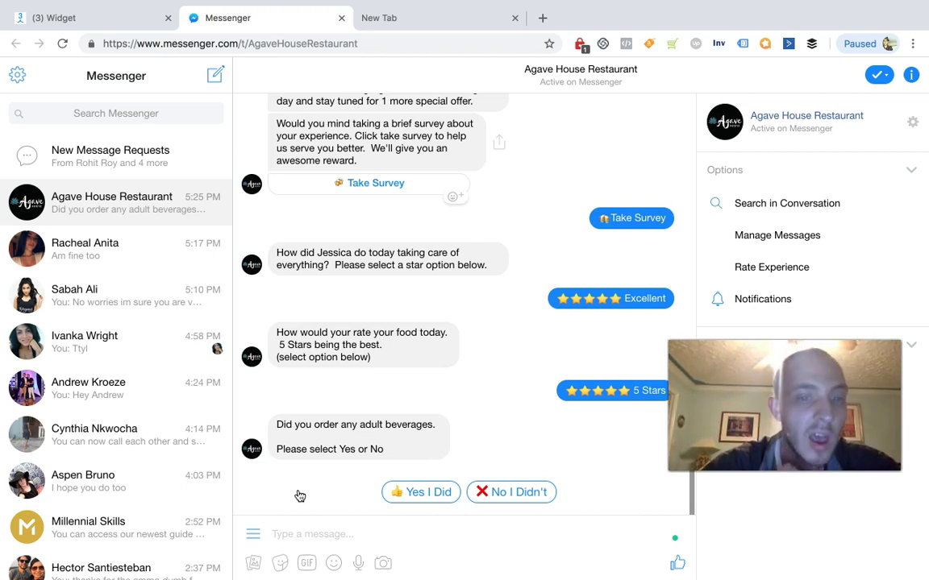
click(298, 493)
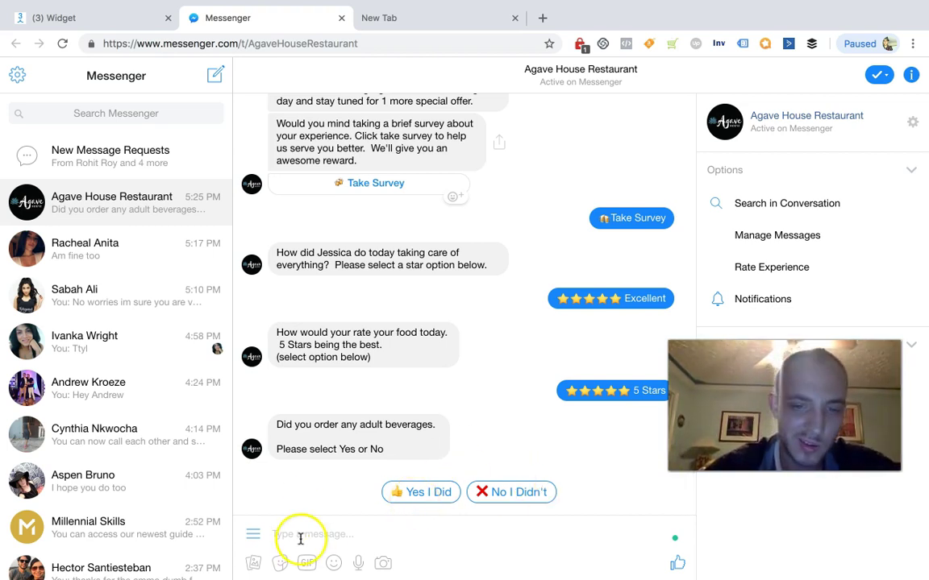
click(417, 494)
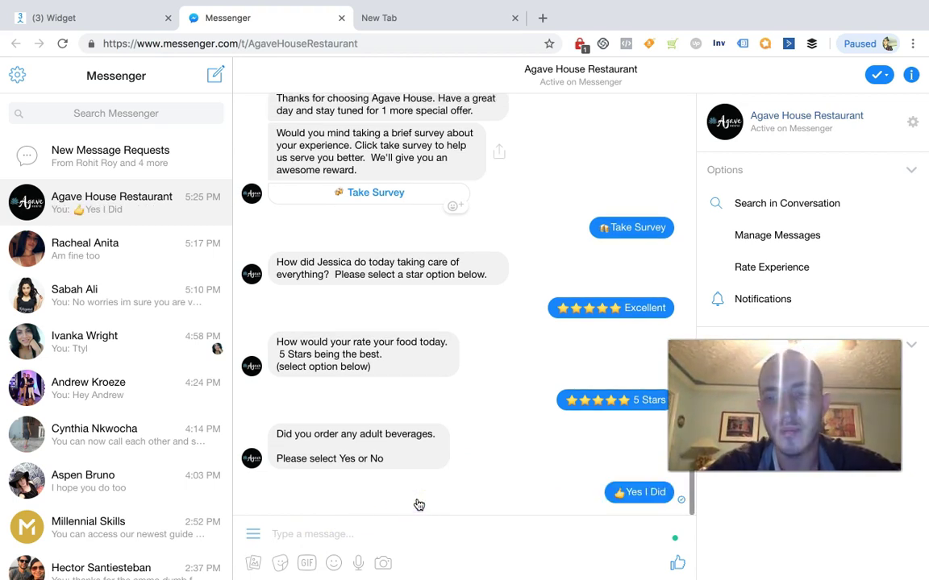
Step: Answer Yes about the drinks and finding the restaurant, answer No about parking trouble, and complete the survey
drag(308, 425, 448, 425)
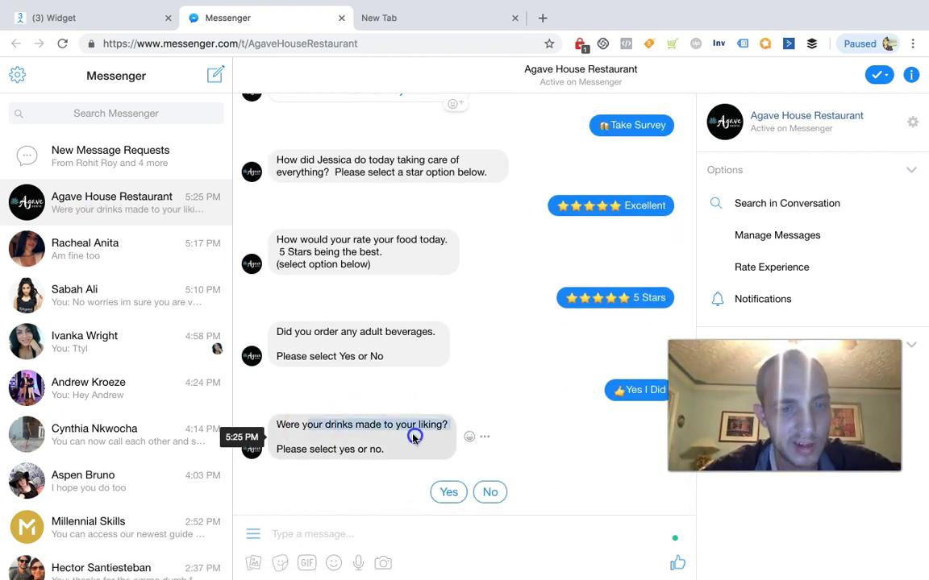
click(449, 496)
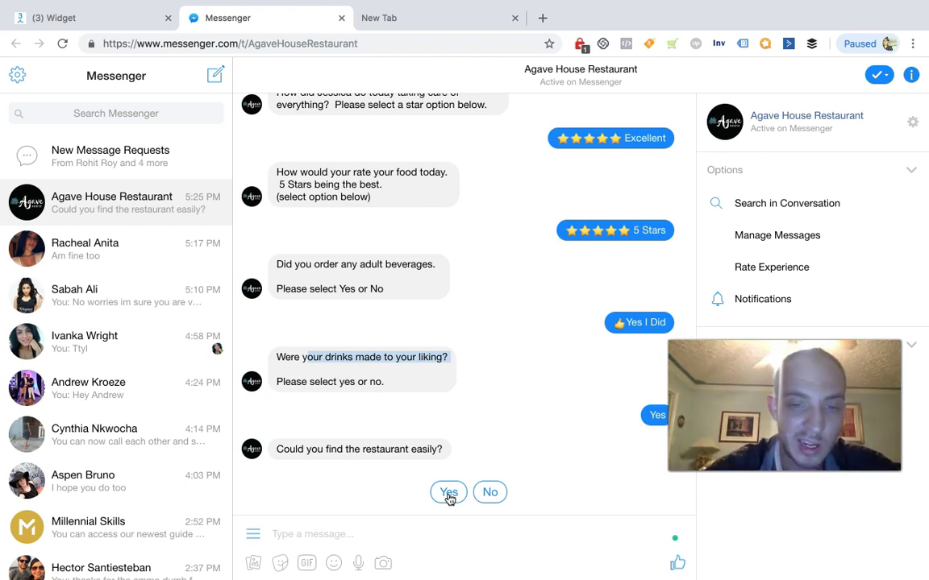
click(449, 492)
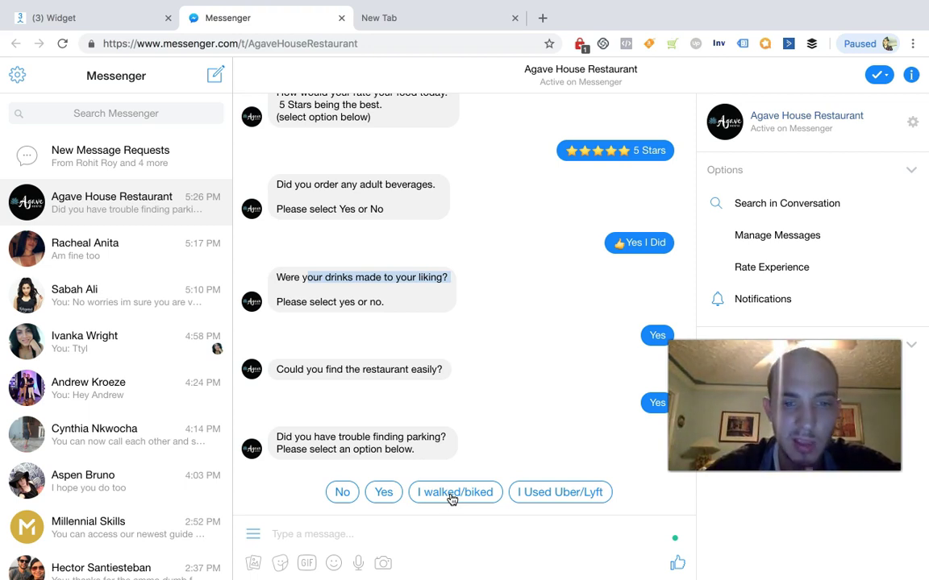
click(348, 444)
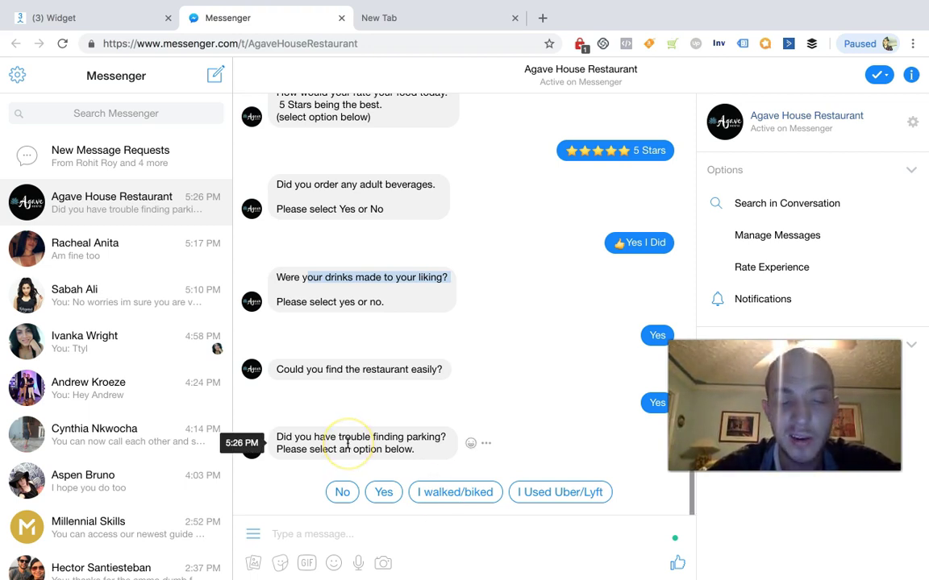
click(348, 444)
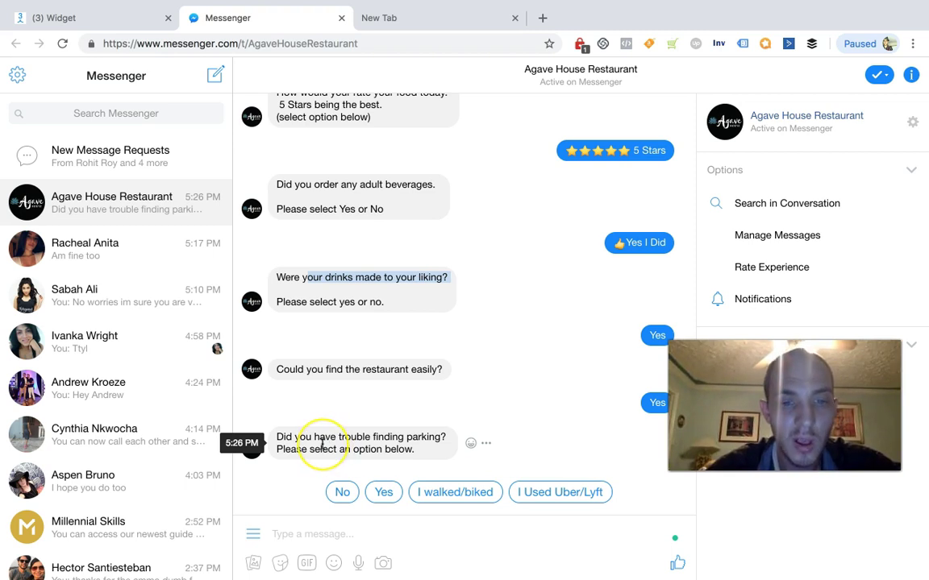
click(342, 492)
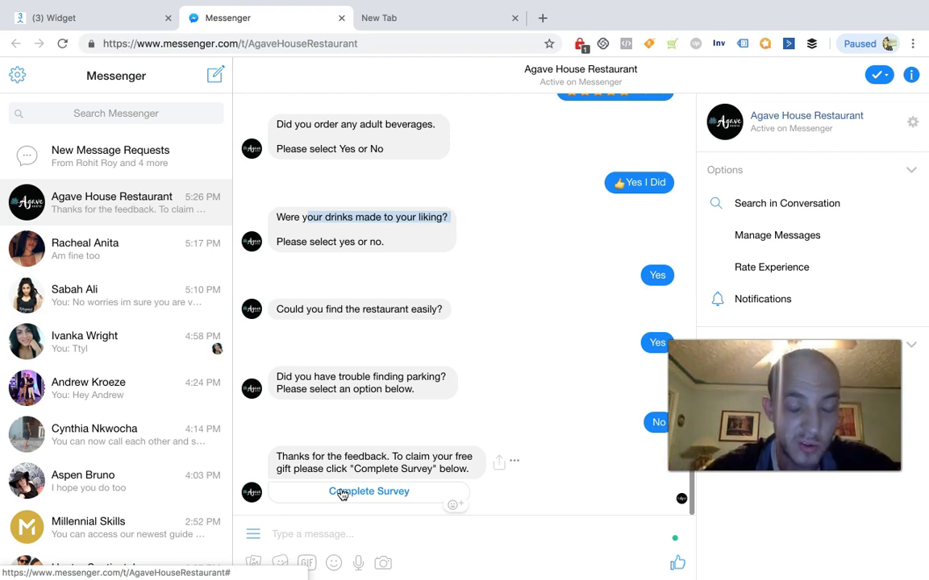
click(342, 491)
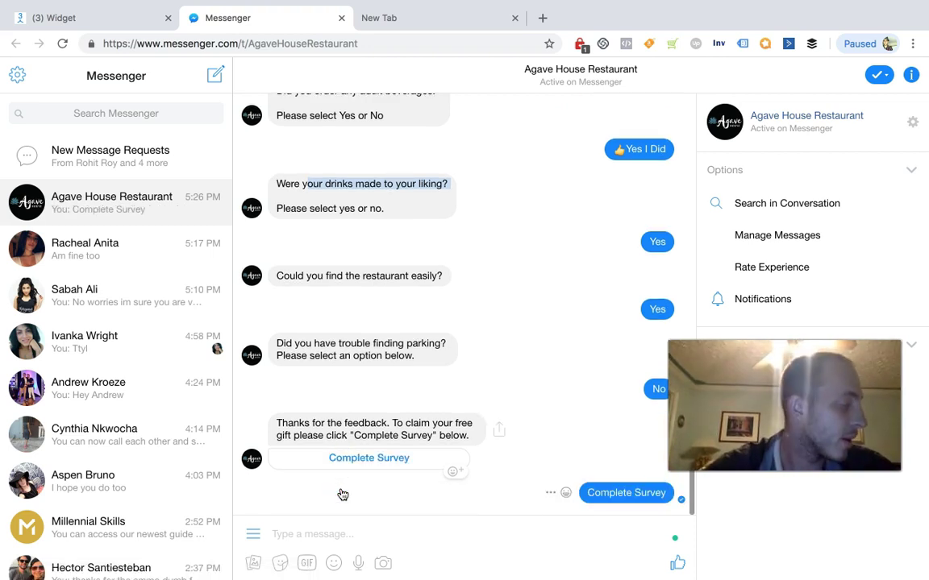
Step: Examine the free margarita coupon in the chat, viewing its image enlarged and closing it again
scroll(342, 494, up, 5)
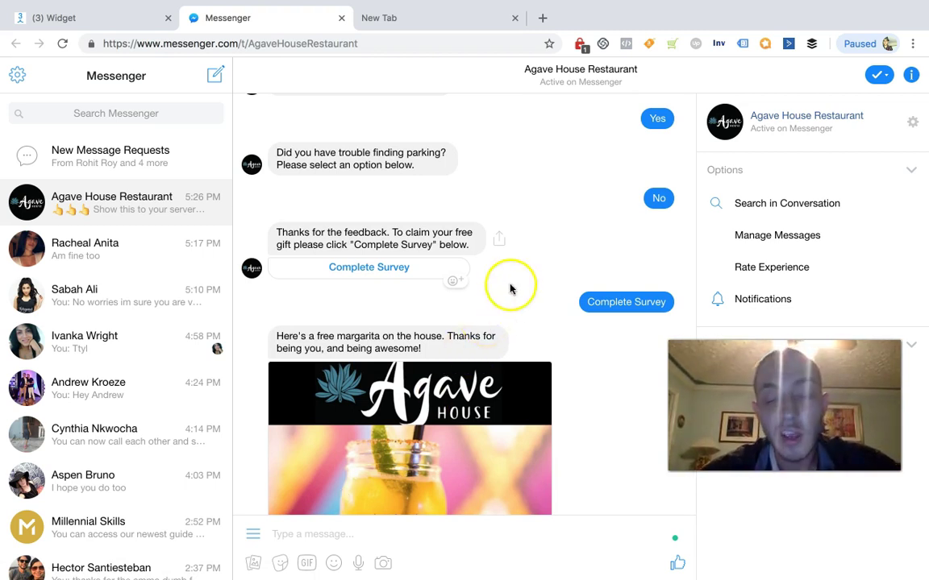
scroll(512, 203, down, 5)
scroll(512, 203, up, 1)
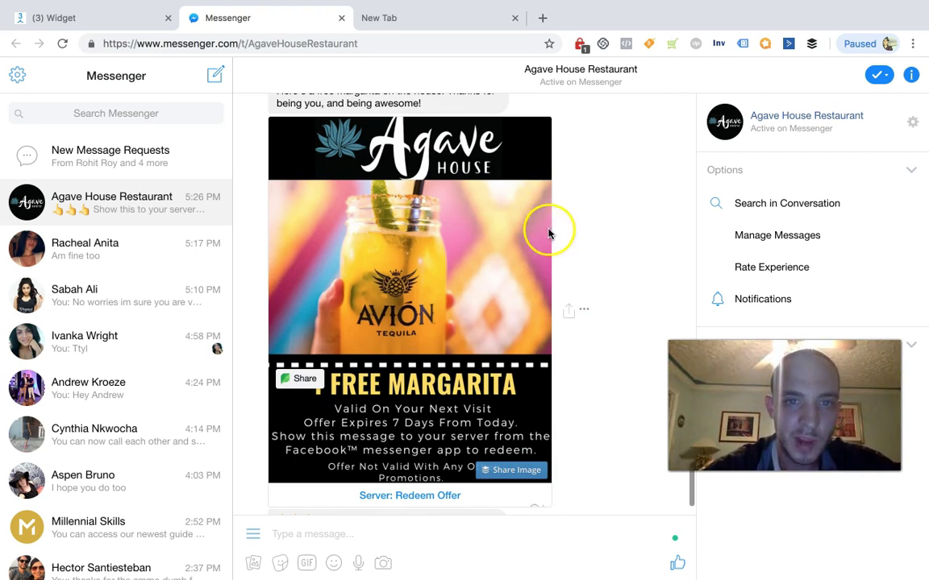
click(537, 258)
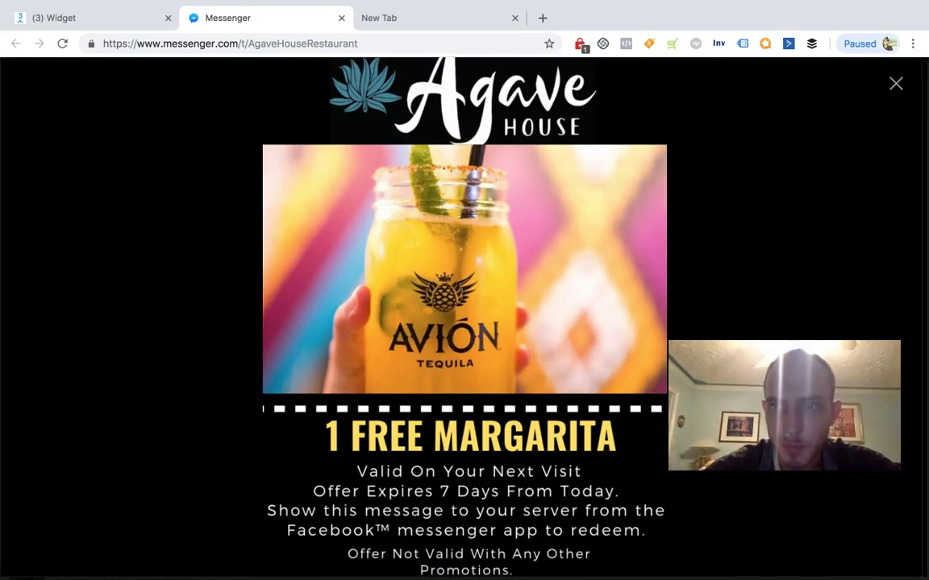
click(895, 82)
scroll(464, 225, down, 1)
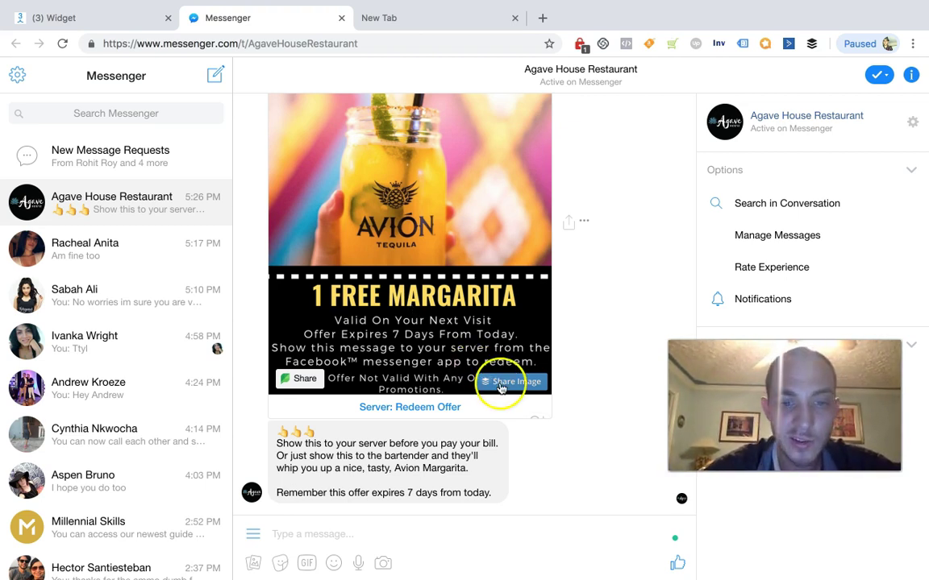
Step: Redeem the free margarita offer as the server and send the server's first name
click(411, 407)
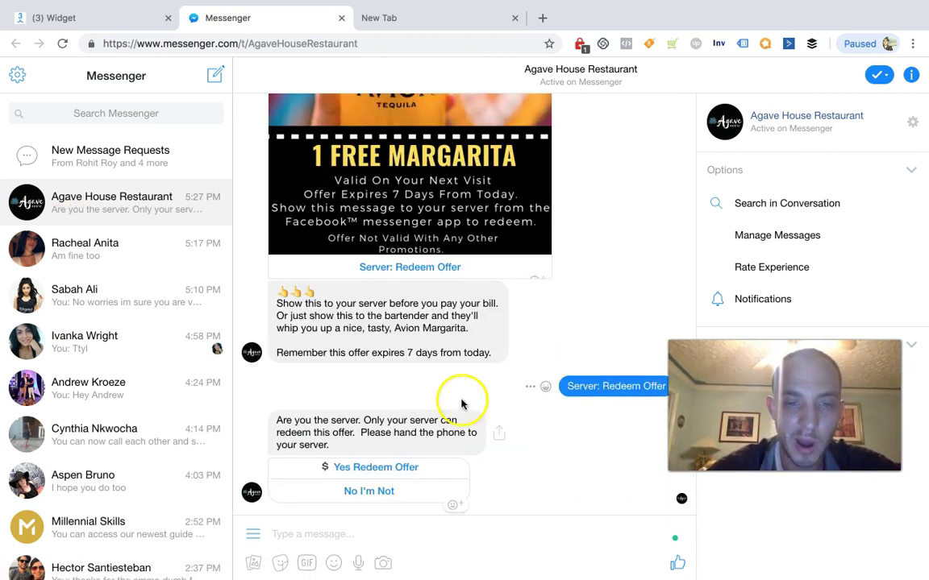
click(375, 468)
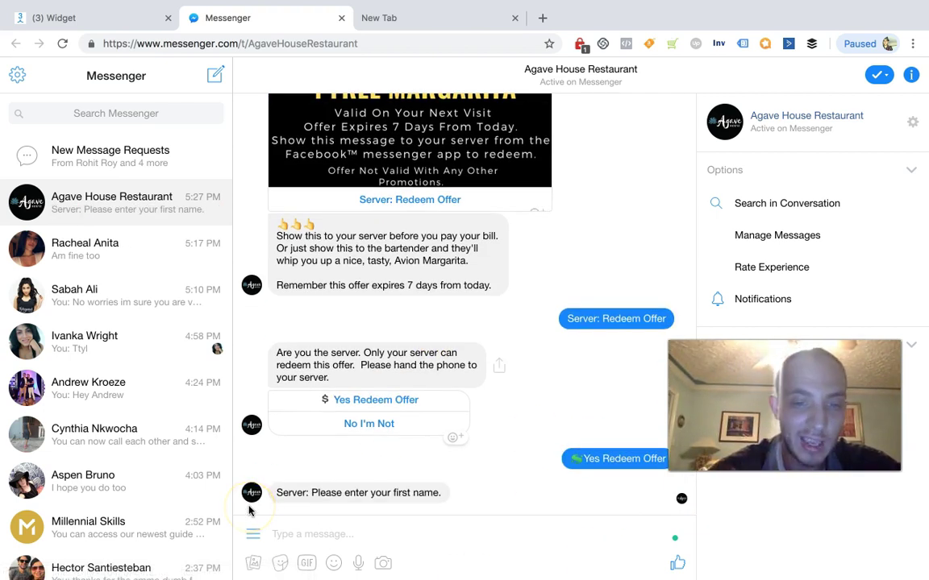
click(331, 530)
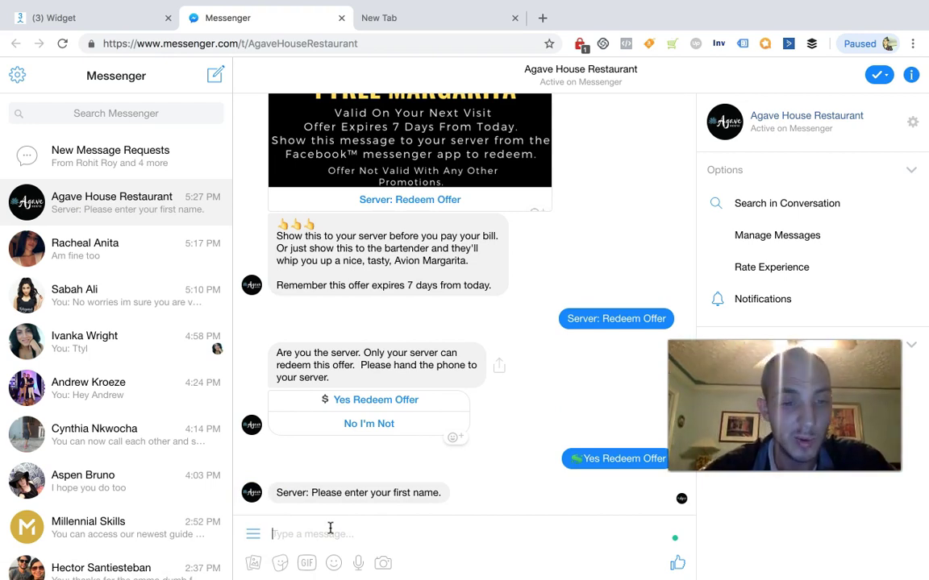
text(Jessica)
key(Return)
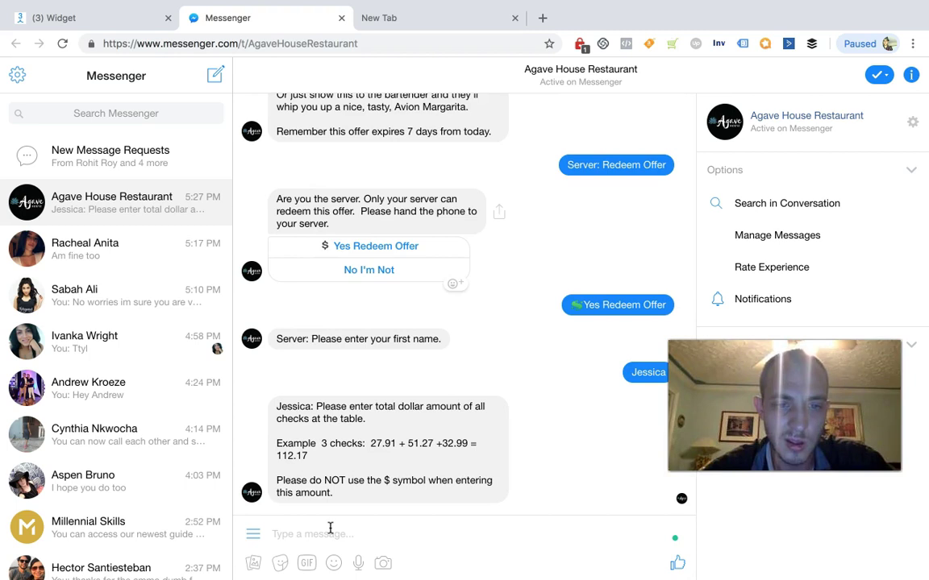
Step: Submit 21 as the check total and 5 as the discount, and choose Free Margarita Promo as the redeemed offer
text(21)
key(Return)
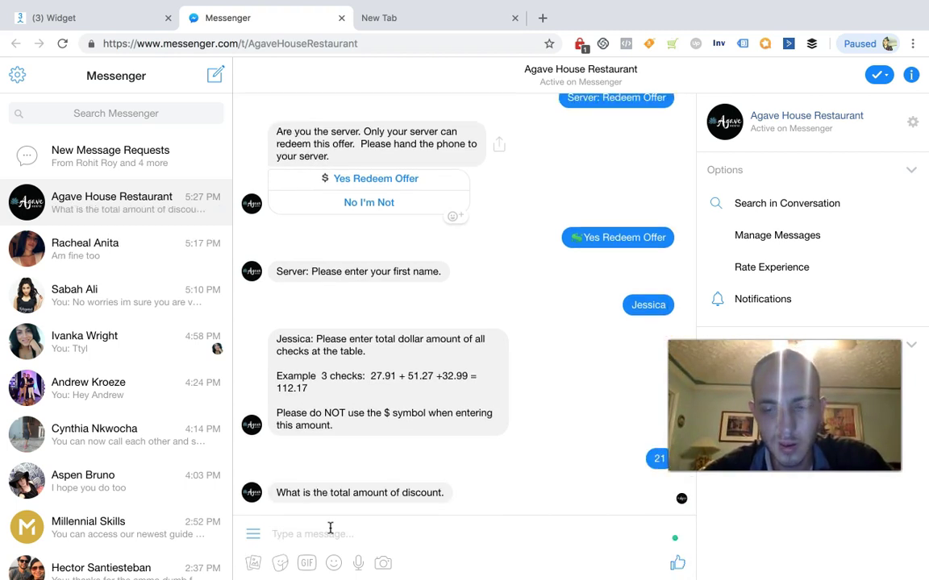
text(5)
key(Return)
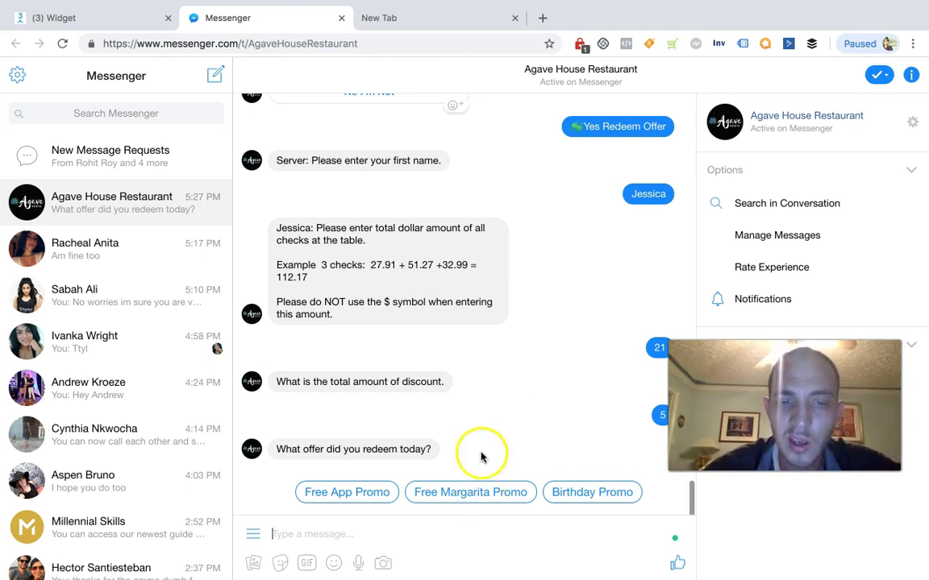
click(493, 497)
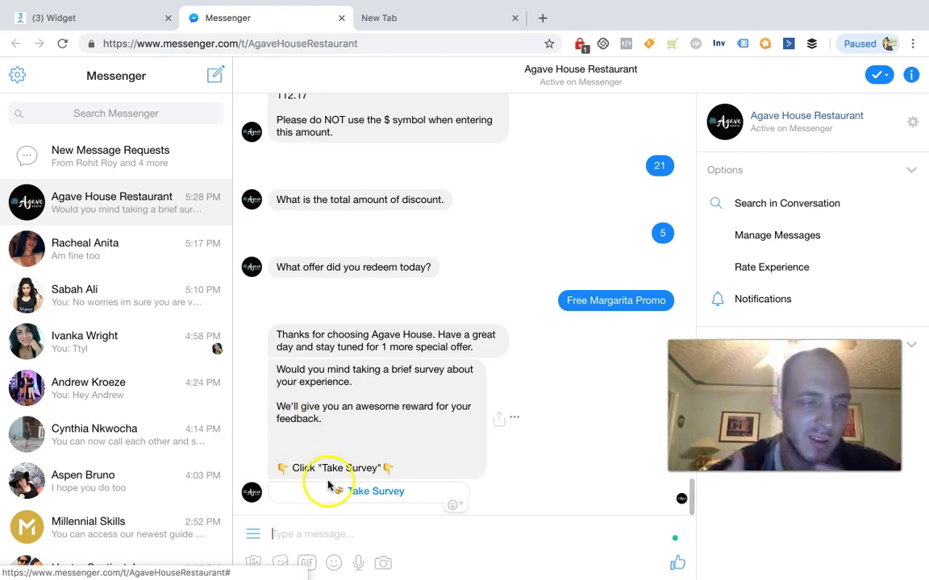
Step: Take the survey again, rating the server Excellent and the food 4 Stars
click(399, 489)
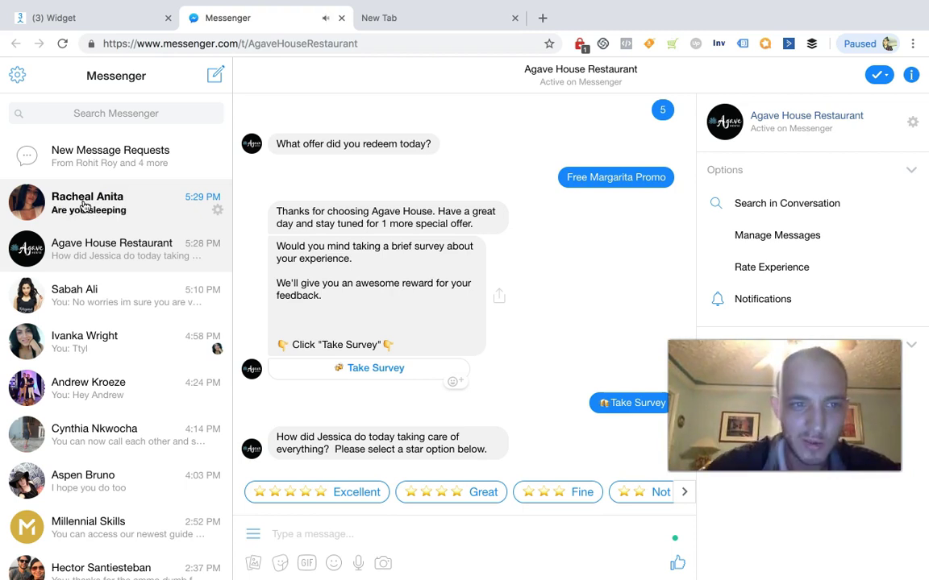
click(97, 211)
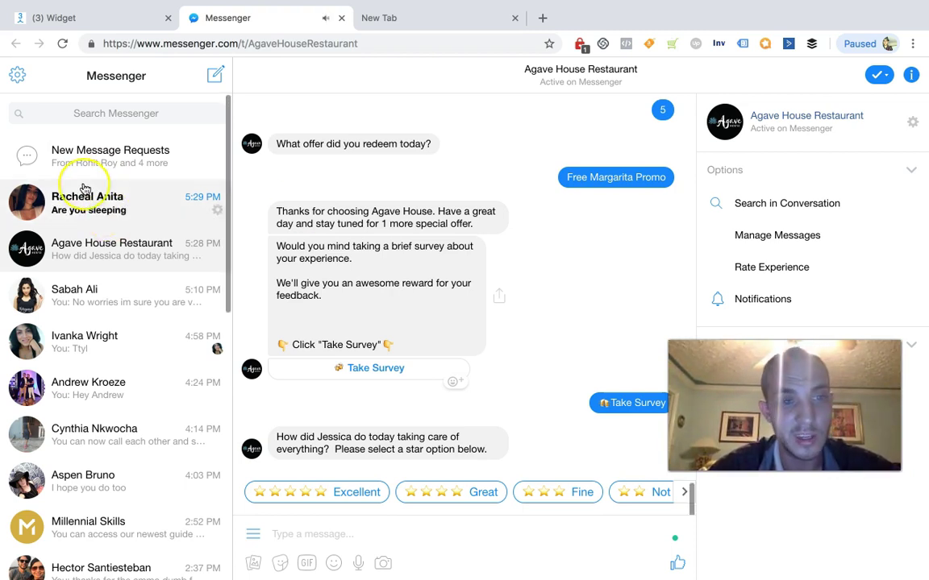
click(345, 532)
click(439, 408)
click(298, 492)
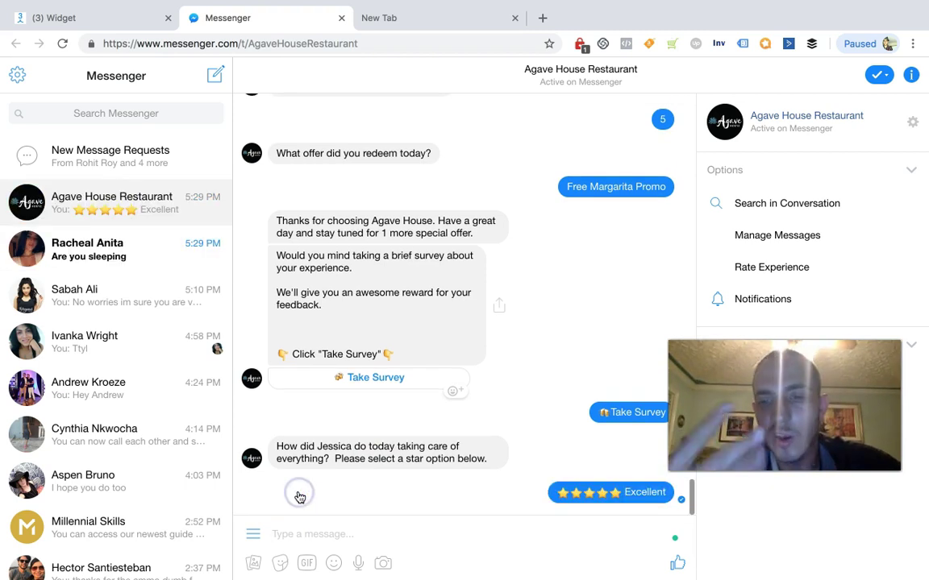
click(414, 497)
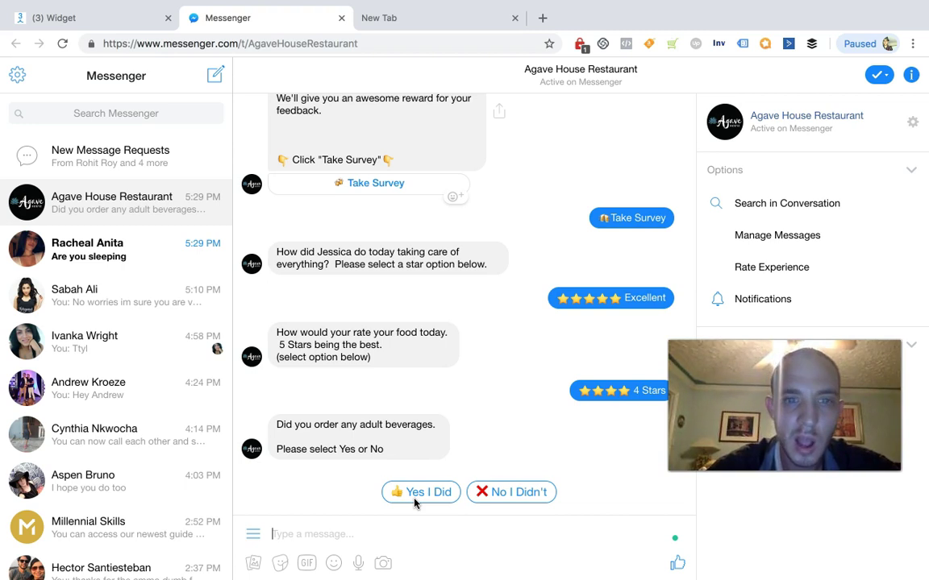
Step: Test the bot's keyword replies by sending the messages "hours", "delivery" and "locations"
click(333, 532)
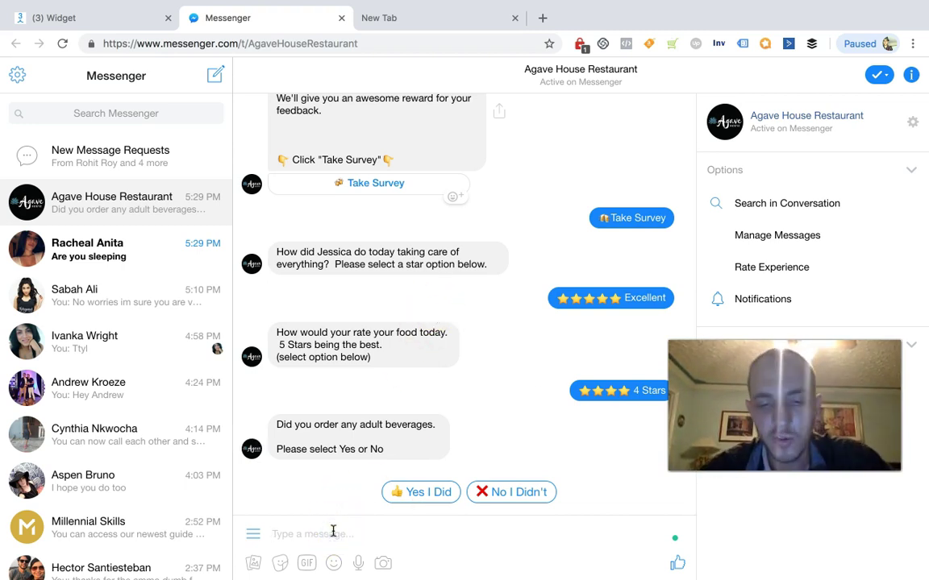
text(hours)
key(Return)
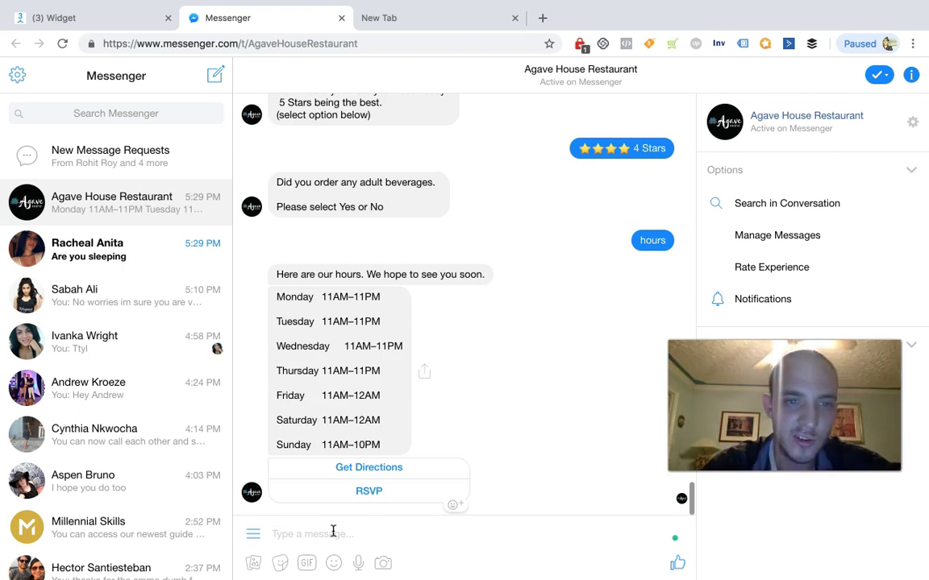
text(delivery)
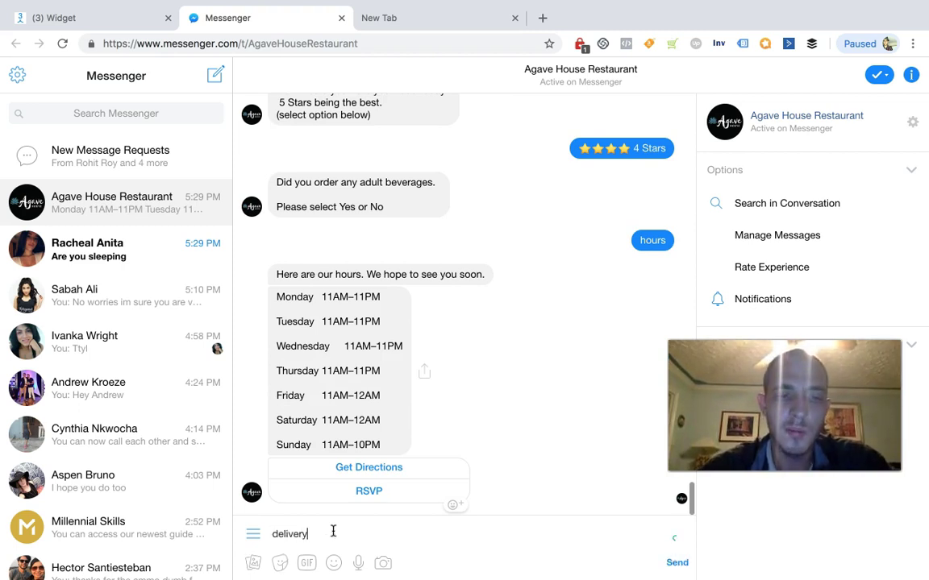
key(Return)
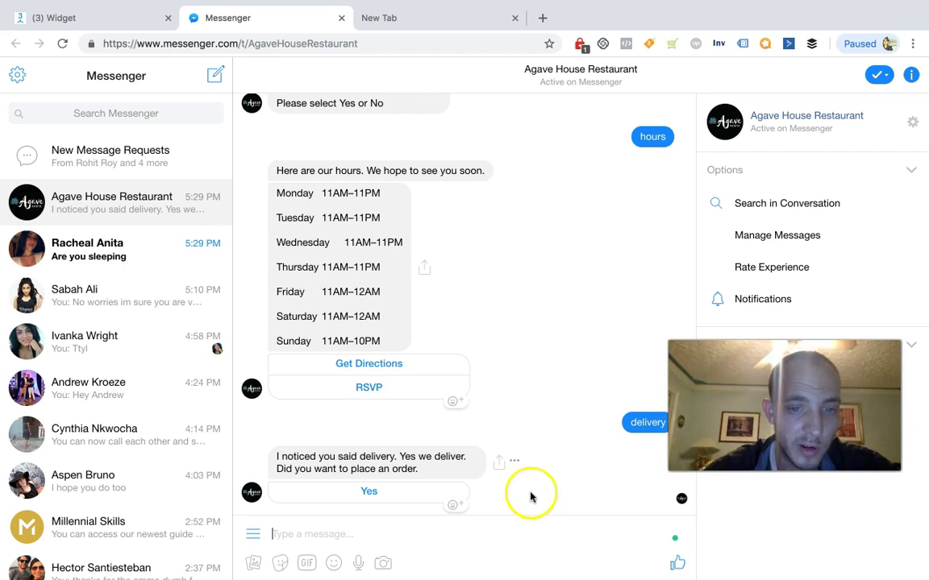
click(373, 536)
text(I)
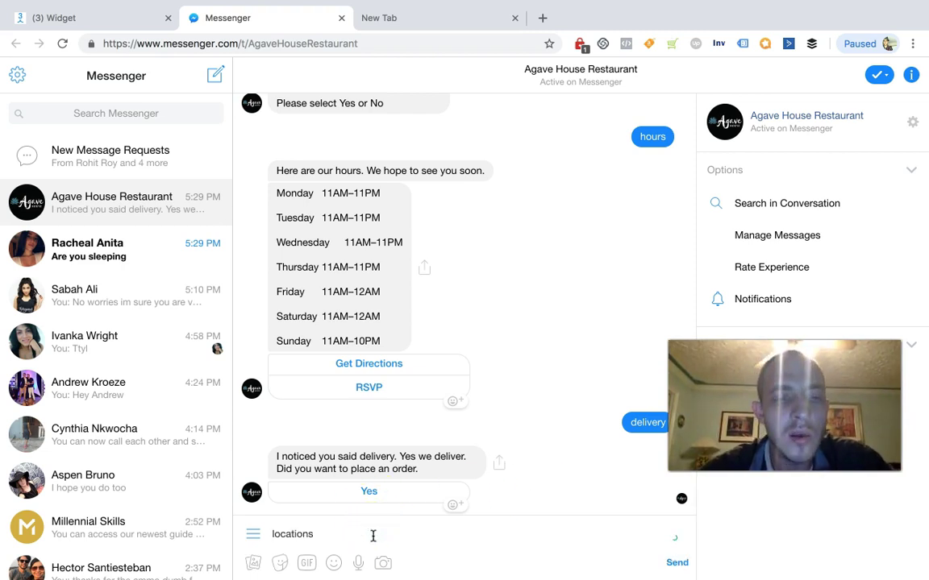
key(Return)
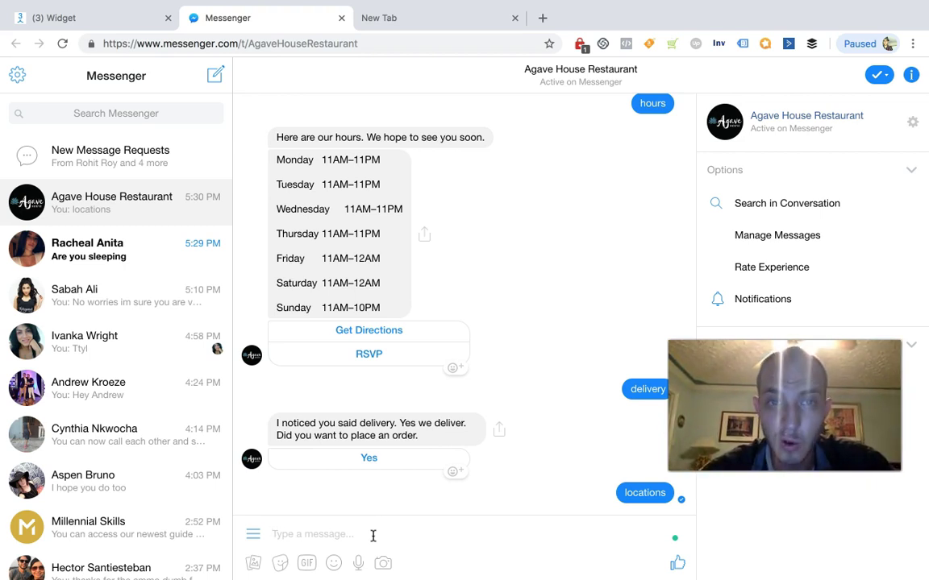
Step: Test the gratitude keyword by sending the variants "thanks", "thank-you" and "thankyou"
text(thanks)
key(Return)
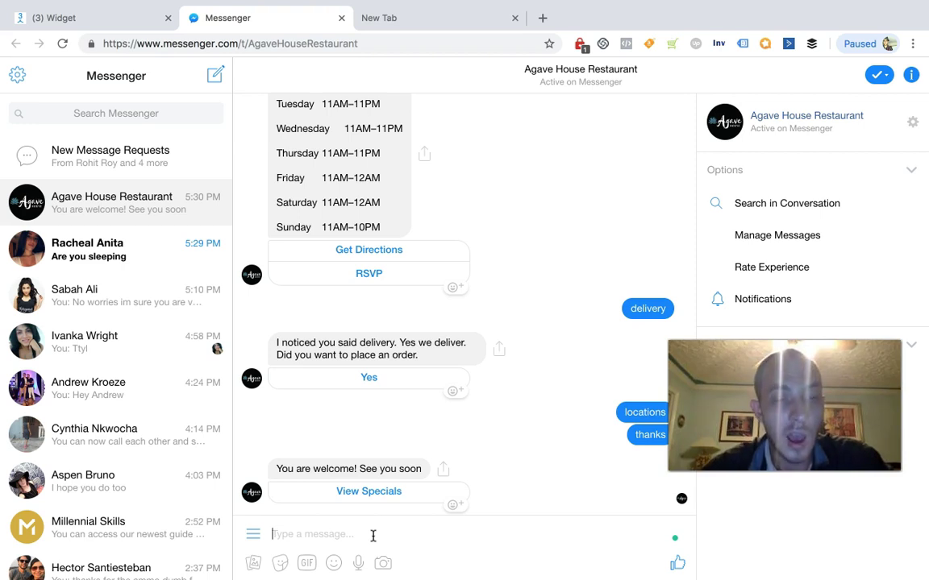
text(thank-you)
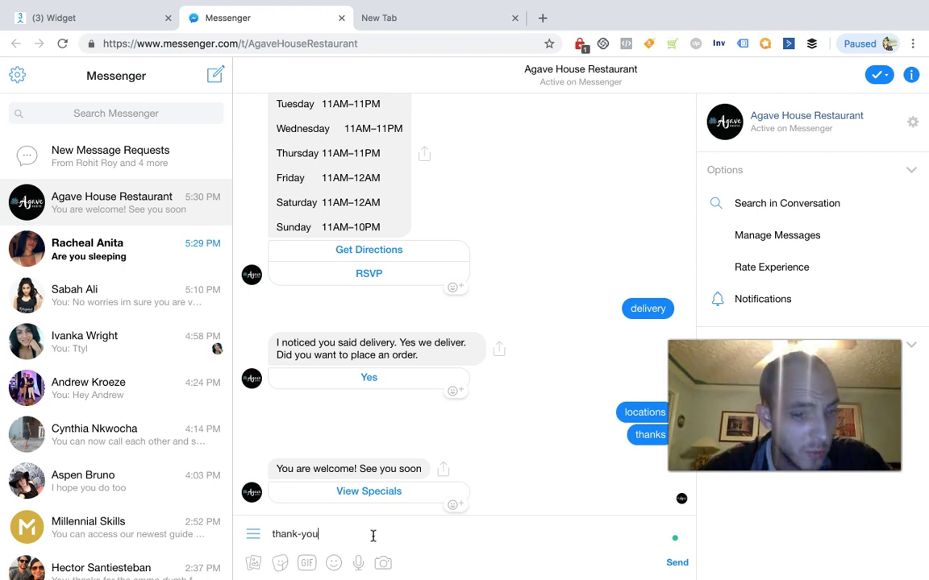
key(Return)
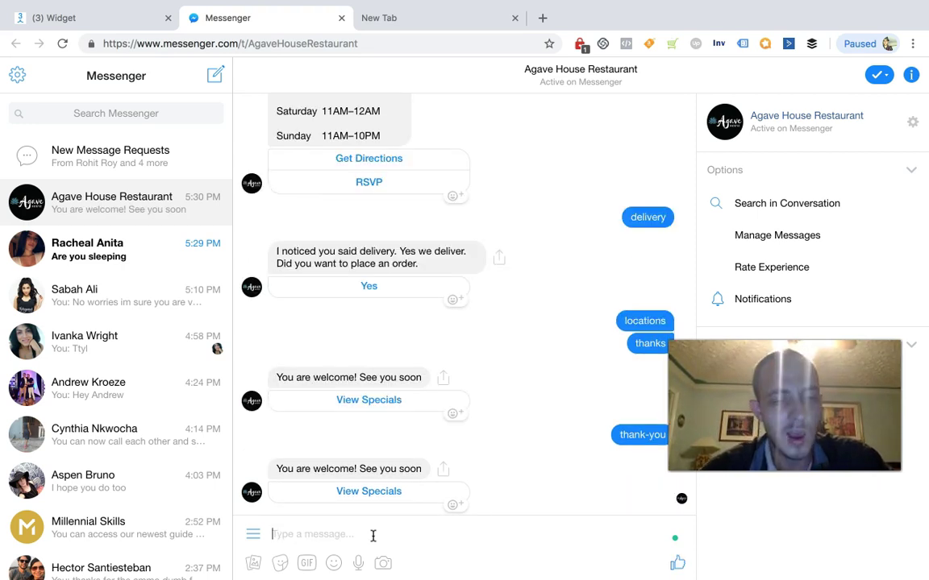
text(thankyou)
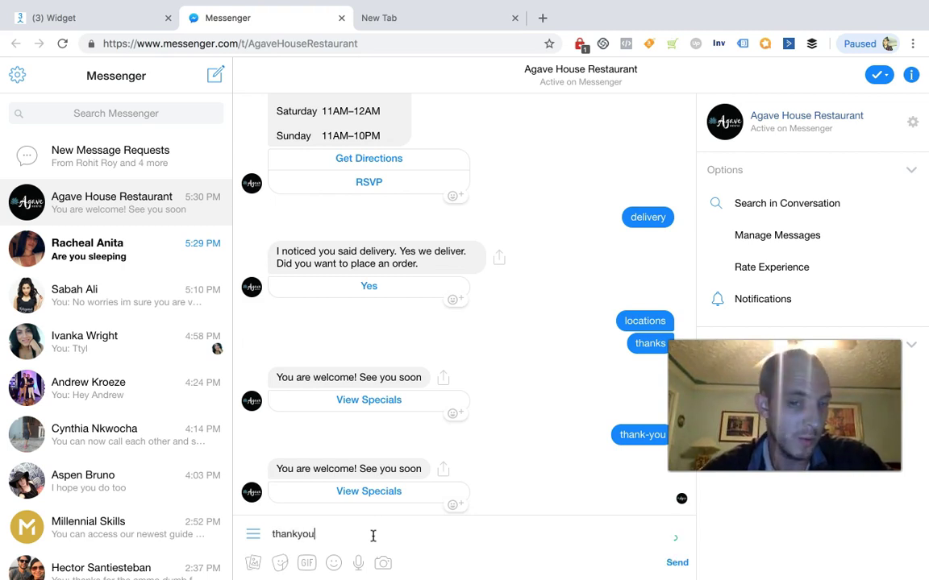
key(Return)
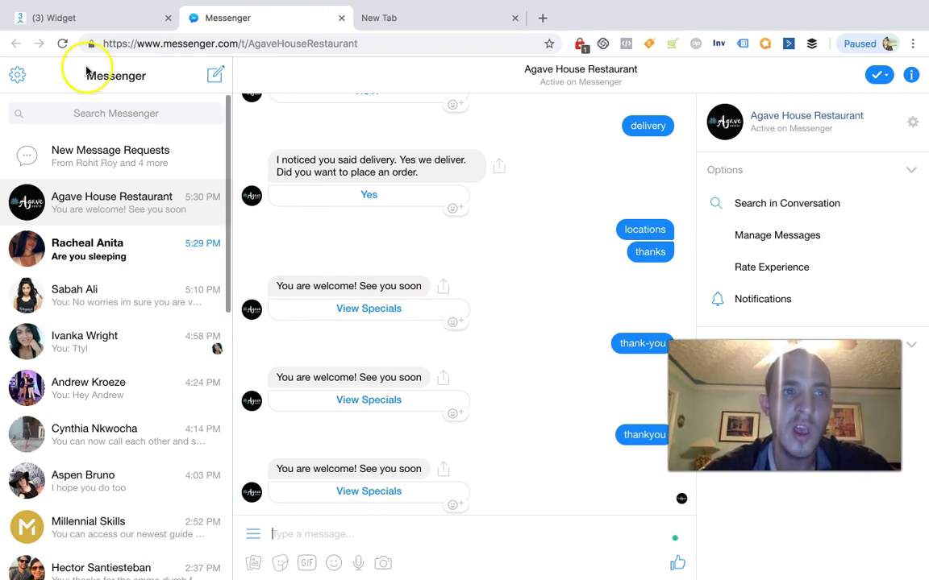
Step: Switch to ManyChat and open the Keywords automation rules
click(63, 17)
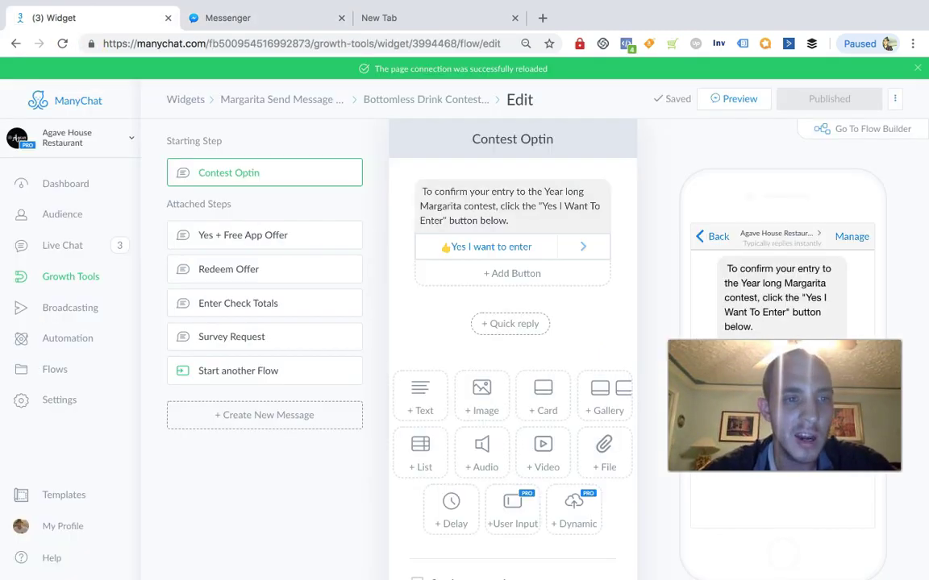
click(71, 338)
click(66, 452)
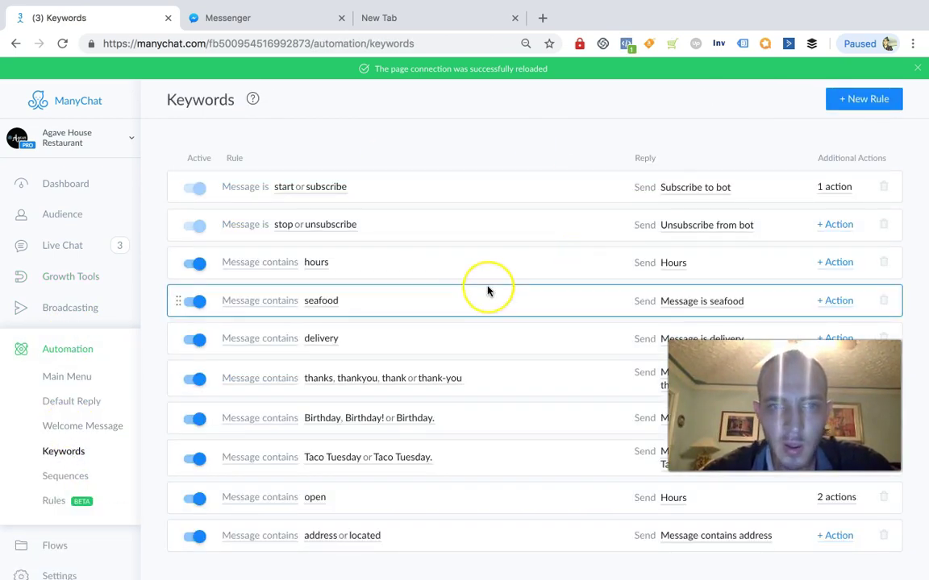
Step: Review the keyword rules, switch to Messenger and look back through the bot conversation's coupon redemption and keyword replies
scroll(490, 292, down, 1)
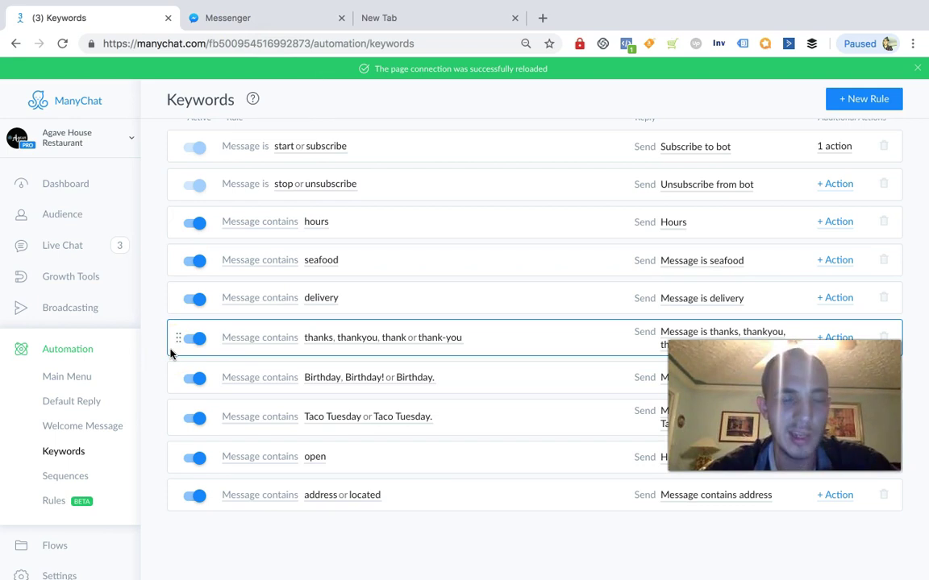
click(238, 18)
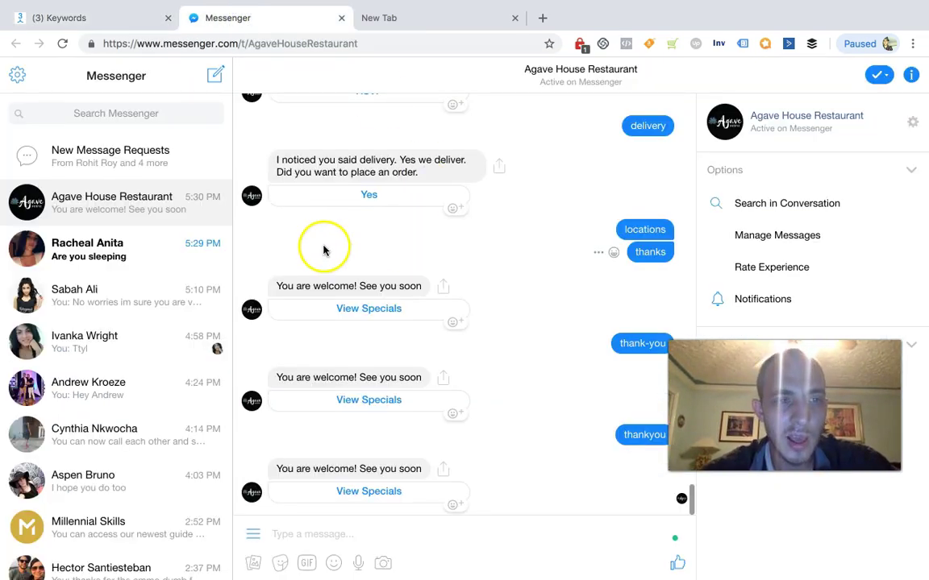
scroll(452, 254, up, 10)
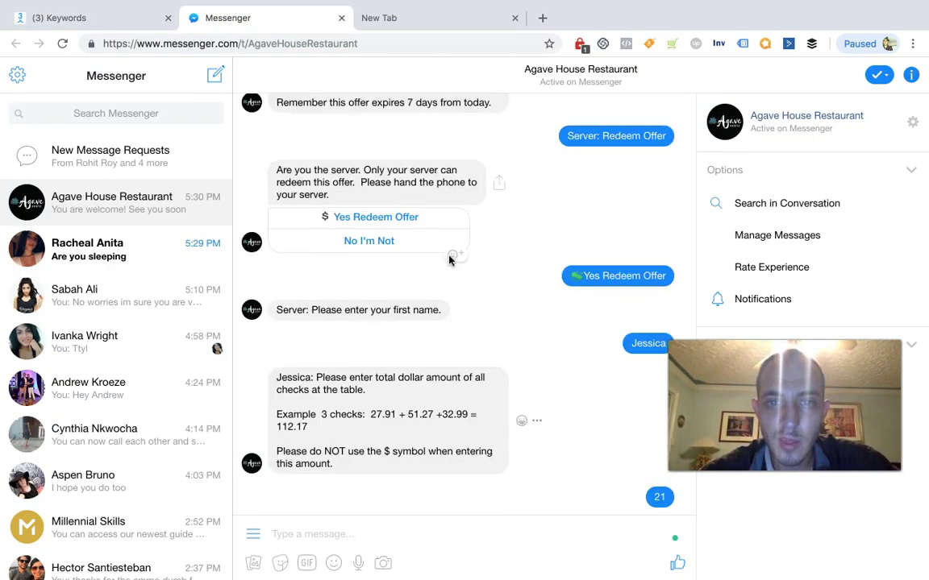
scroll(449, 259, down, 15)
Step: Return to ManyChat and start a new template in Templates, using the Agave House Restaurant page as its source
click(78, 18)
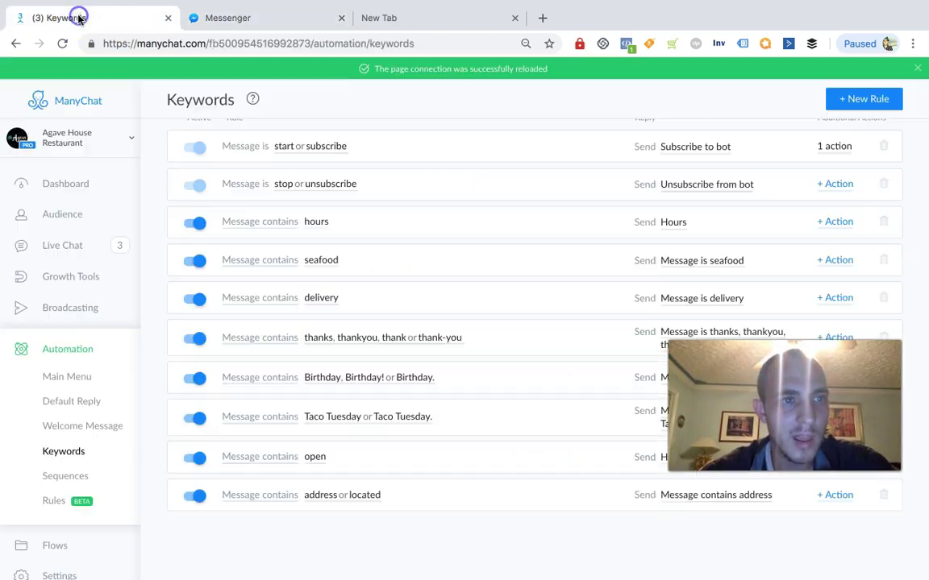
scroll(65, 348, down, 1)
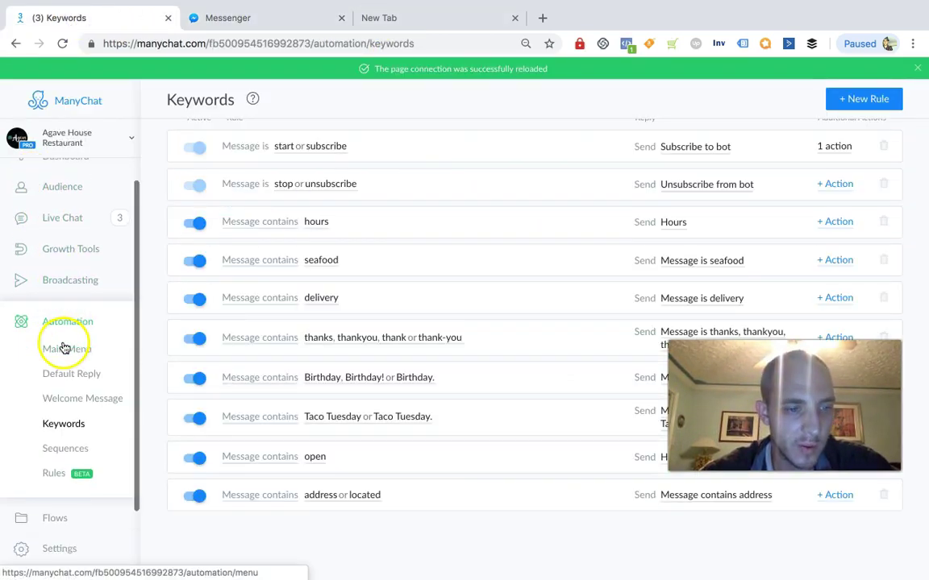
scroll(73, 362, down, 2)
scroll(80, 271, down, 1)
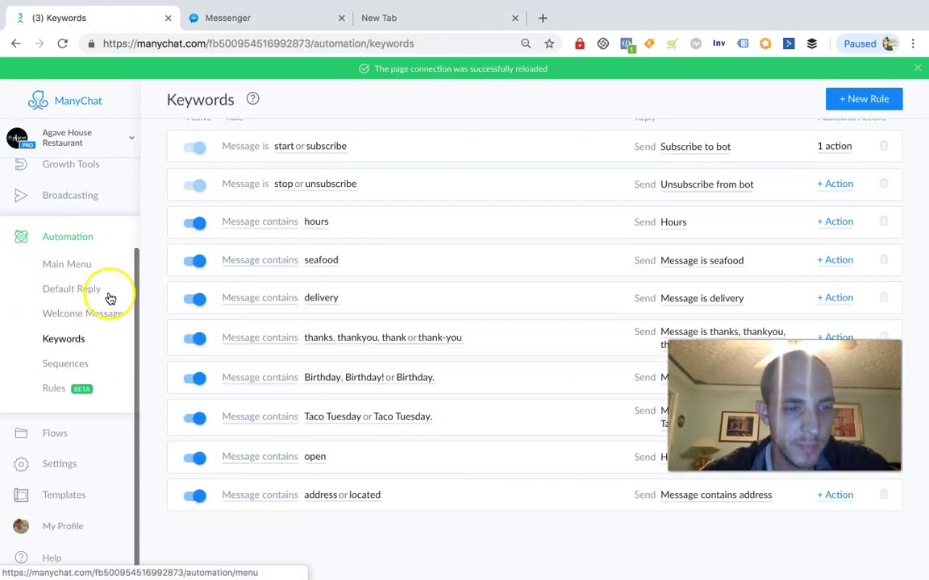
click(72, 488)
click(854, 103)
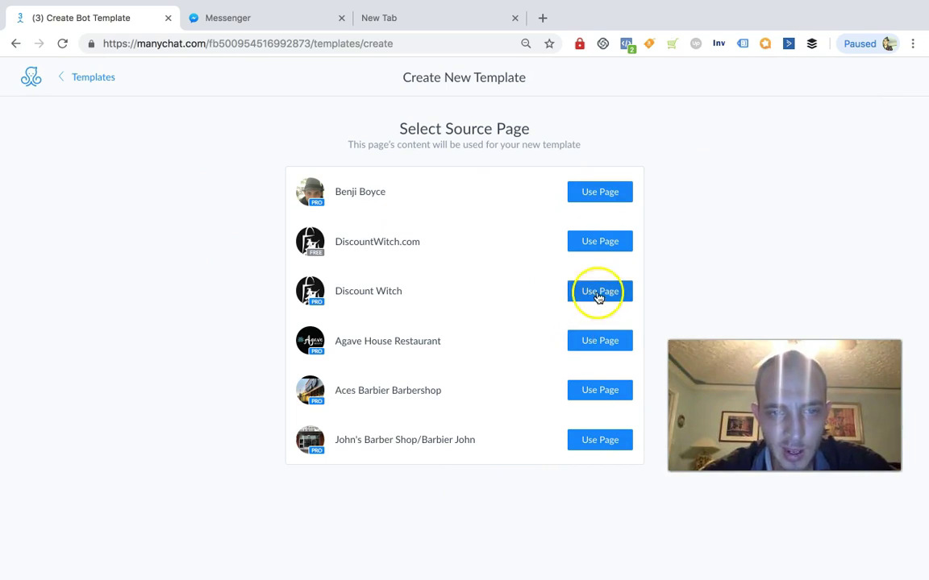
click(596, 343)
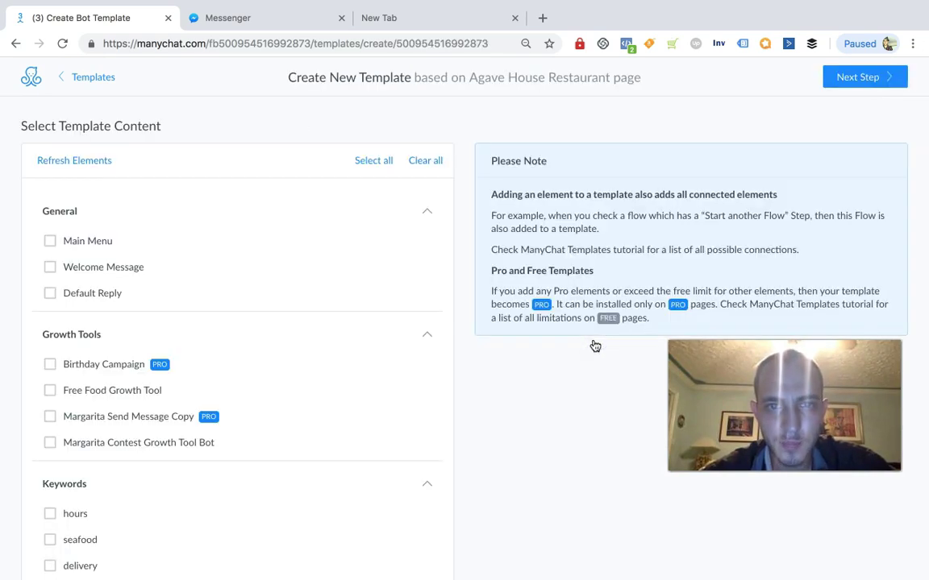
Step: Include all of the page's elements in the template, review the selection and check why the template requires PRO
click(379, 161)
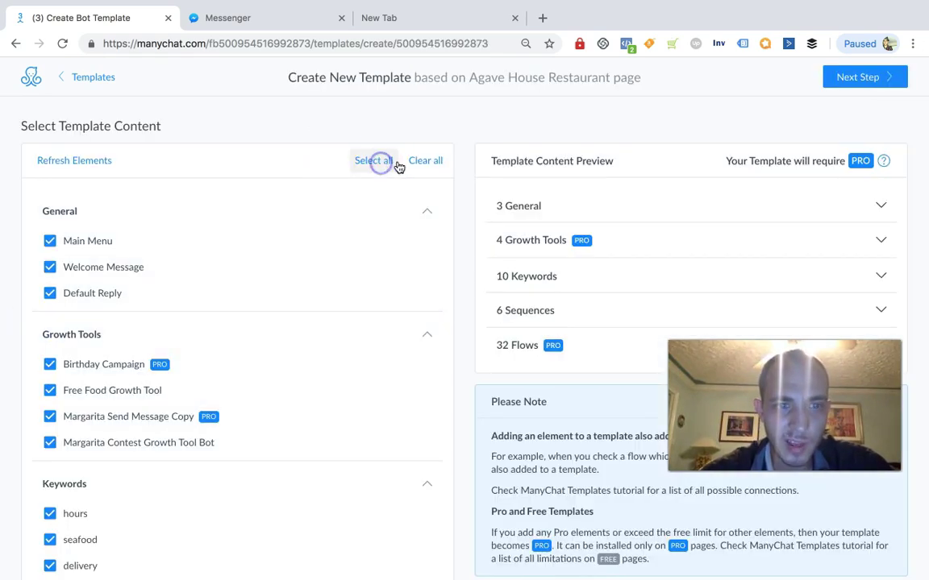
scroll(348, 246, down, 5)
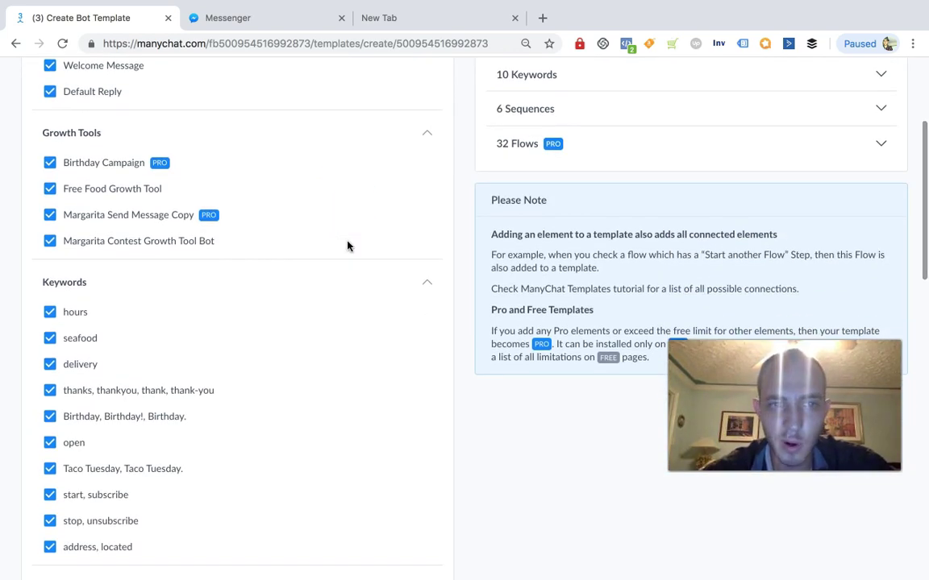
scroll(348, 246, down, 20)
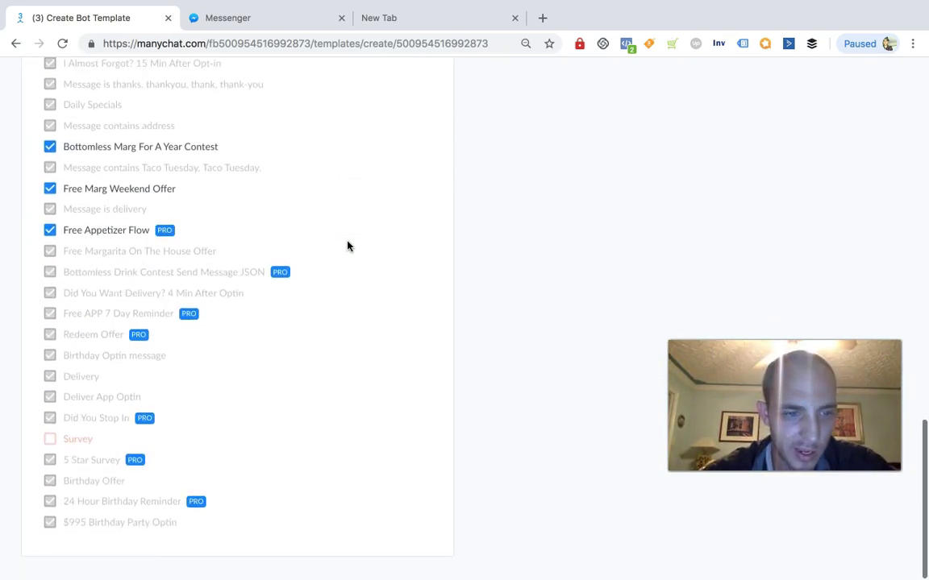
mouse_move(46, 449)
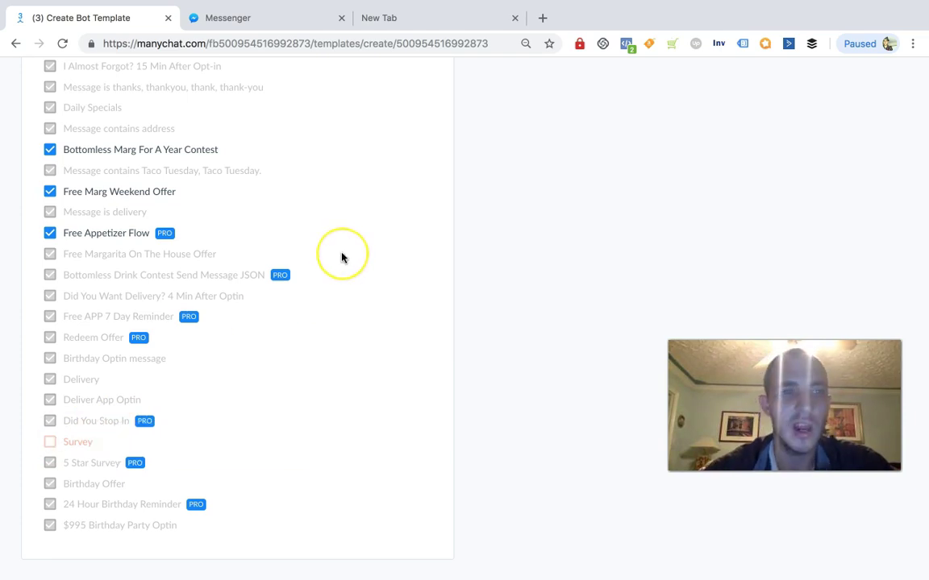
scroll(342, 257, up, 15)
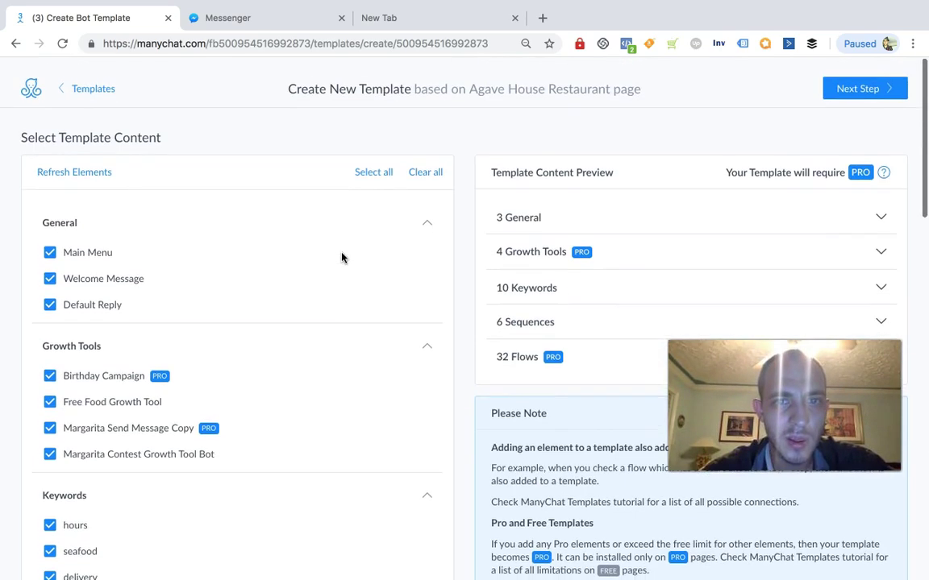
mouse_move(738, 158)
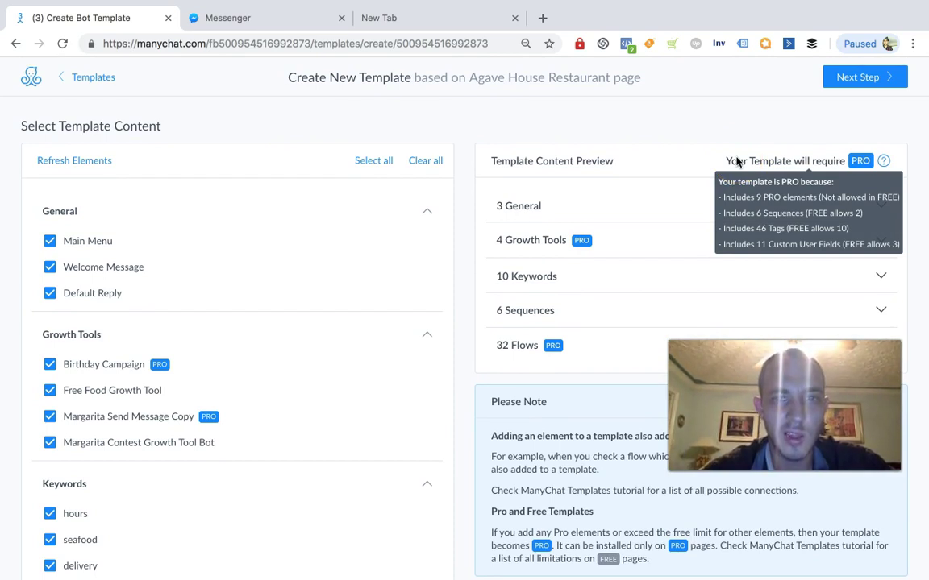
Step: Expand Growth Tools, Keywords and Sequences in the template content preview, highlighting the Free Margarita Reminder and Send Specials + Delivery sequences
click(696, 253)
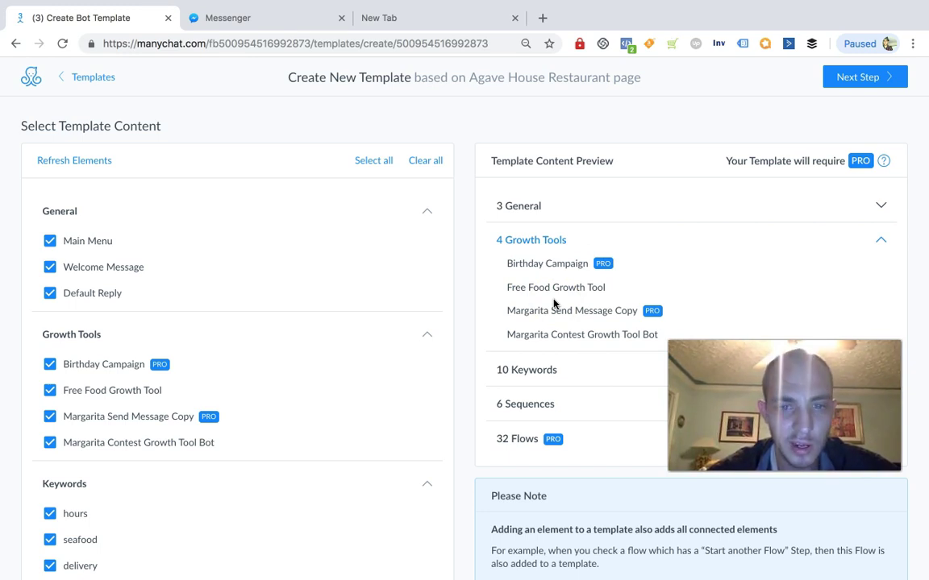
click(548, 369)
scroll(596, 333, down, 4)
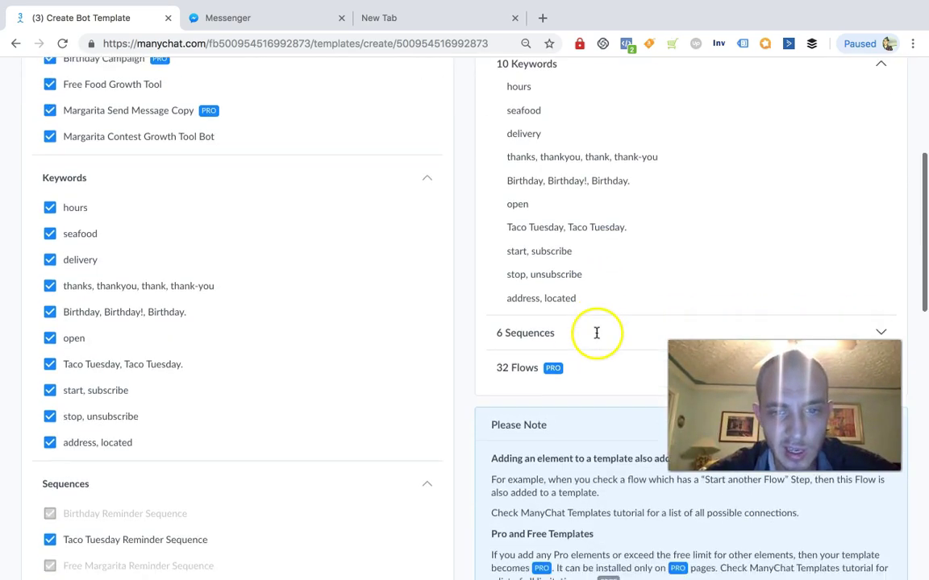
click(588, 313)
scroll(591, 306, down, 2)
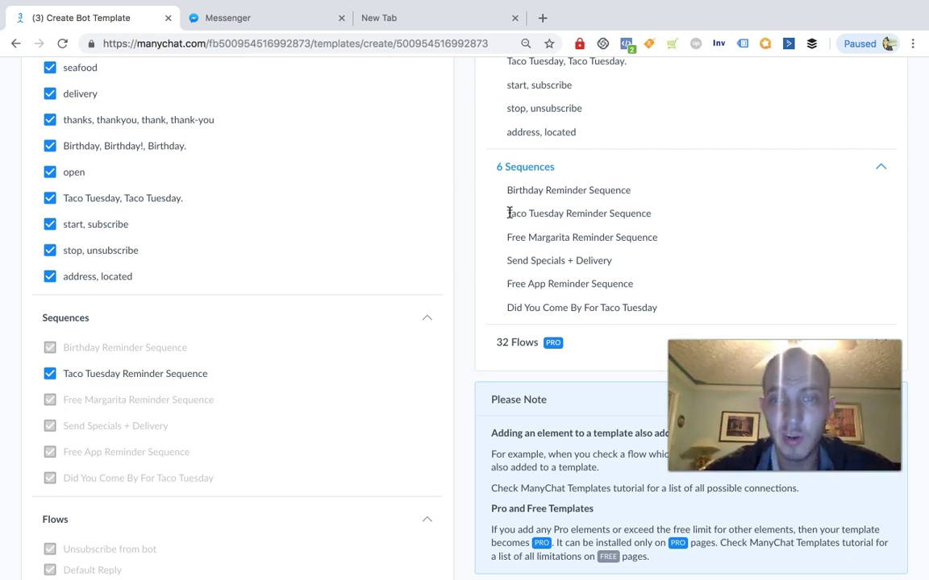
drag(508, 237, 667, 241)
drag(507, 260, 616, 266)
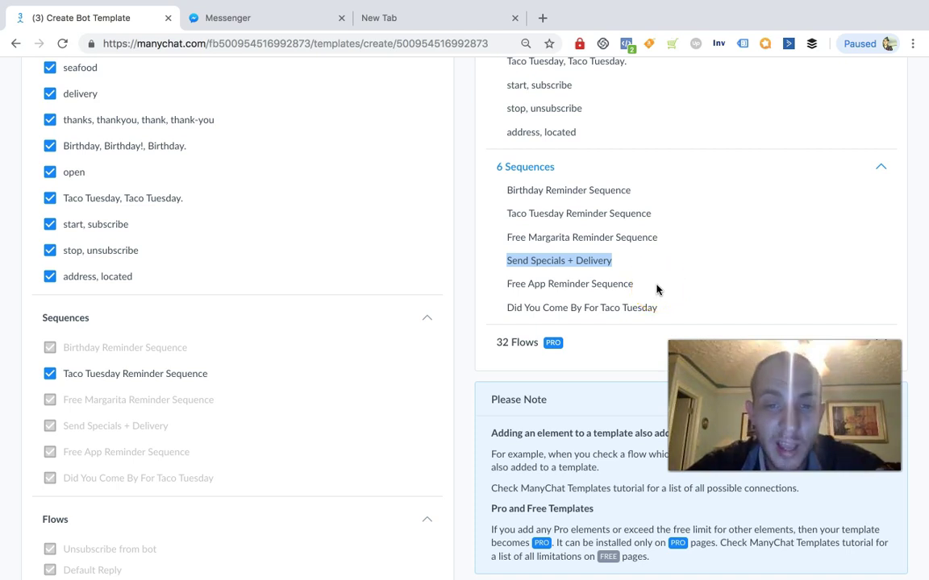
Step: Expand the Flows group in the template content preview and examine the included flows alongside the other template elements
click(623, 356)
scroll(842, 332, down, 9)
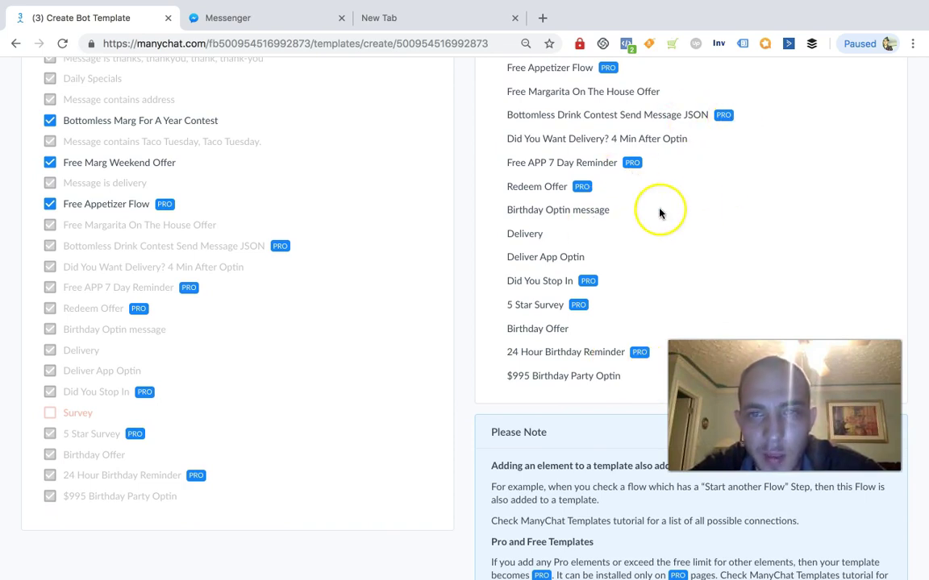
scroll(660, 210, up, 7)
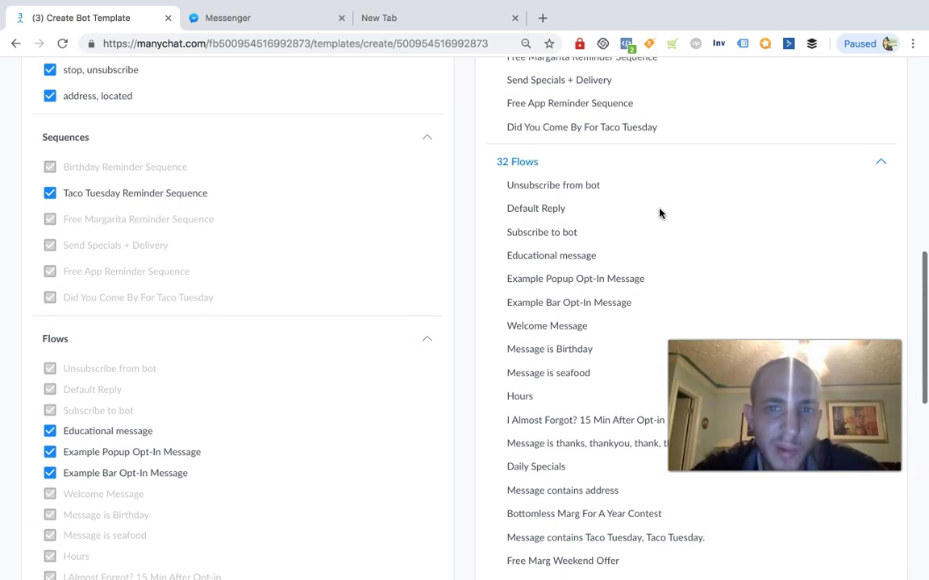
scroll(659, 213, up, 8)
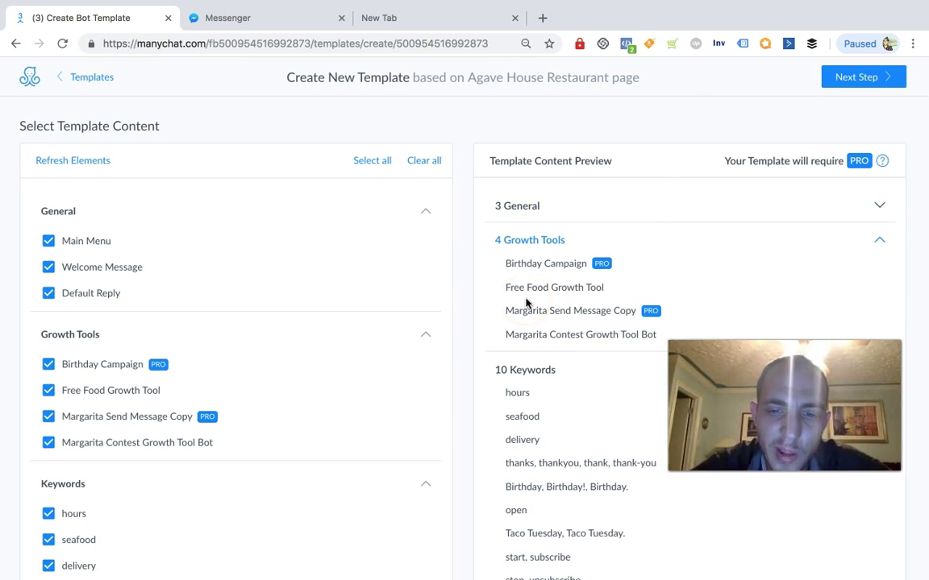
scroll(525, 303, down, 3)
scroll(525, 302, down, 12)
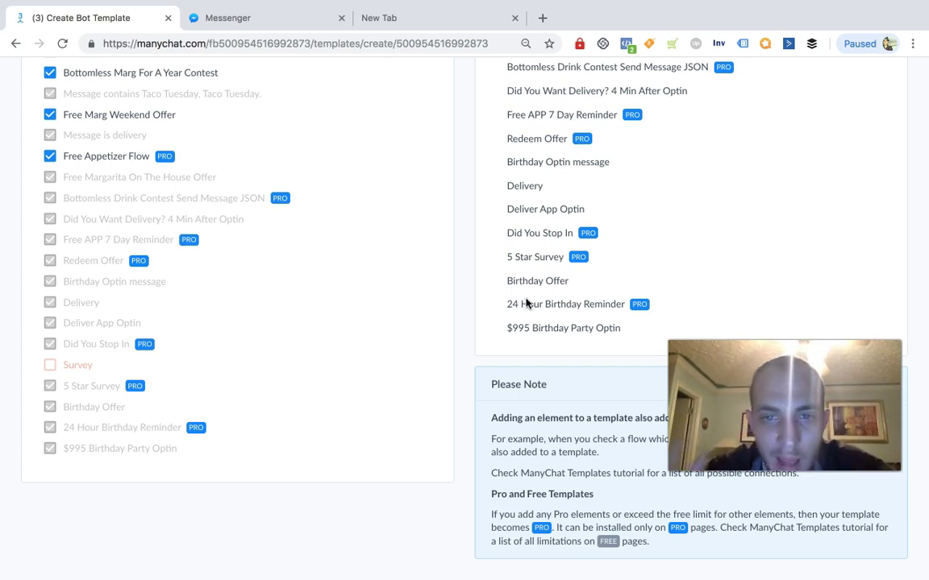
scroll(526, 303, up, 10)
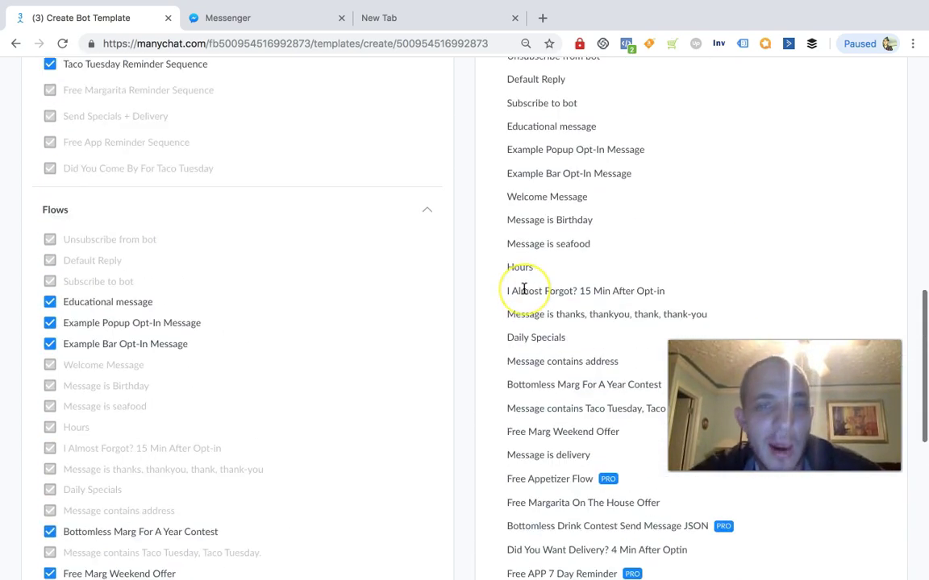
scroll(524, 289, up, 10)
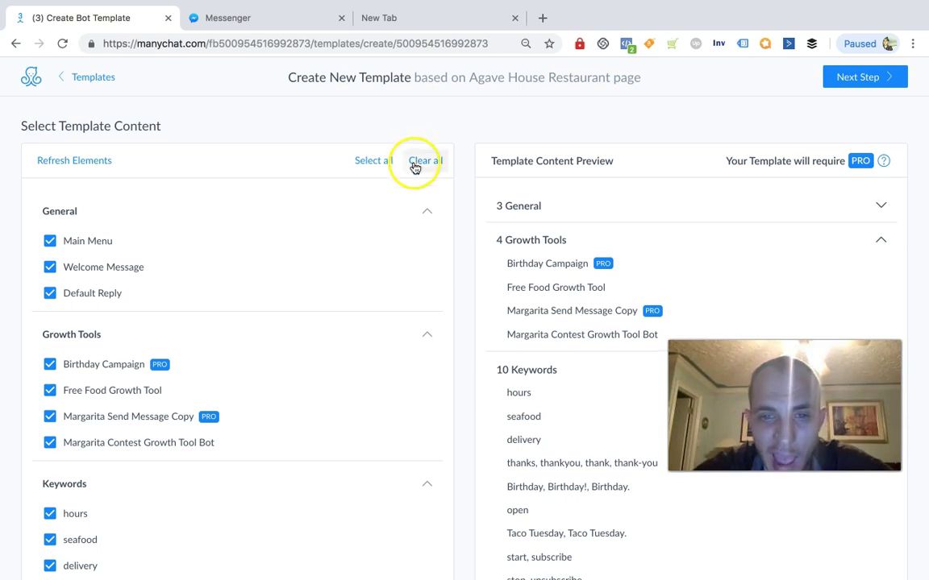
Step: Revisit the sequences in the template content preview, highlight "Did You Come By For Taco Tuesday" and return to the template overview
scroll(621, 284, down, 5)
scroll(621, 284, down, 1)
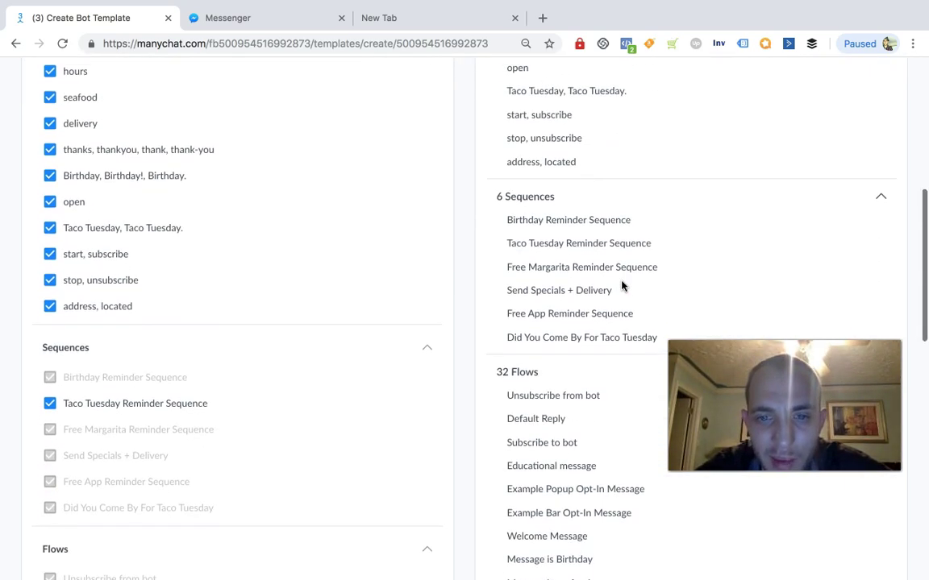
drag(506, 329, 666, 339)
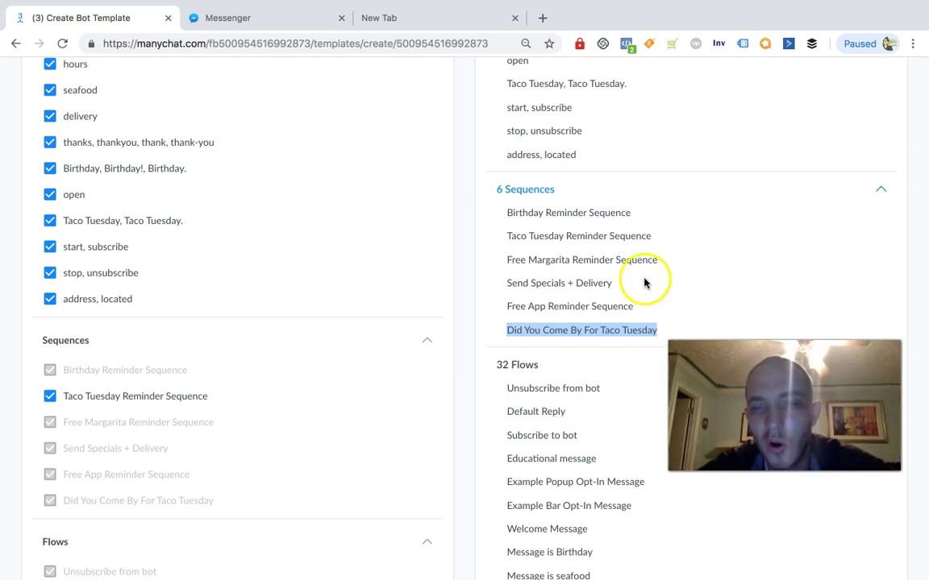
click(718, 323)
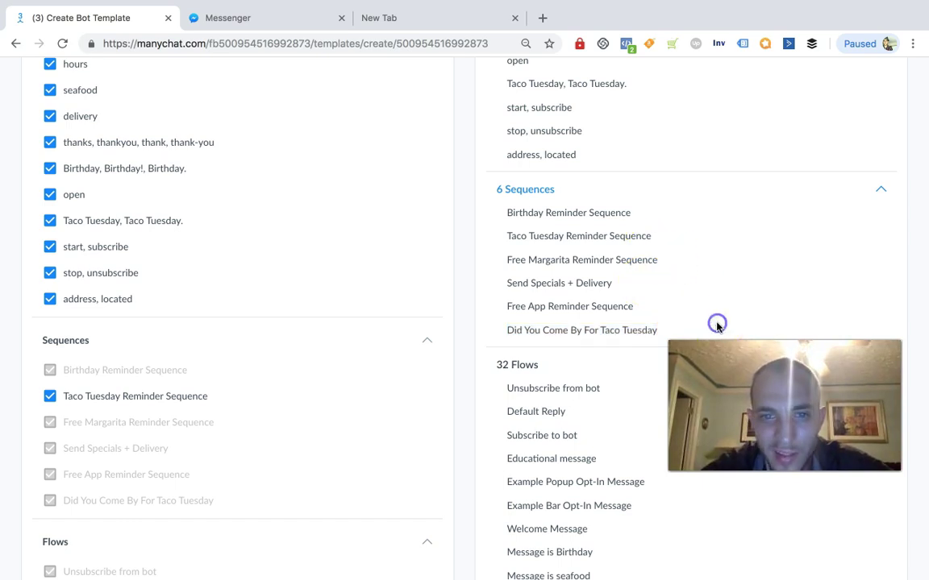
scroll(739, 197, down, 1)
scroll(737, 197, down, 2)
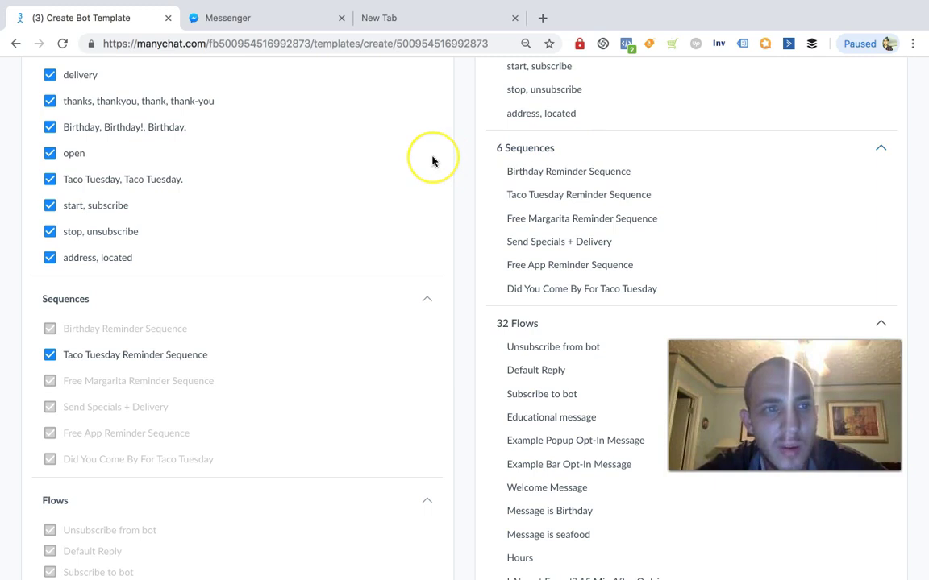
scroll(506, 242, up, 15)
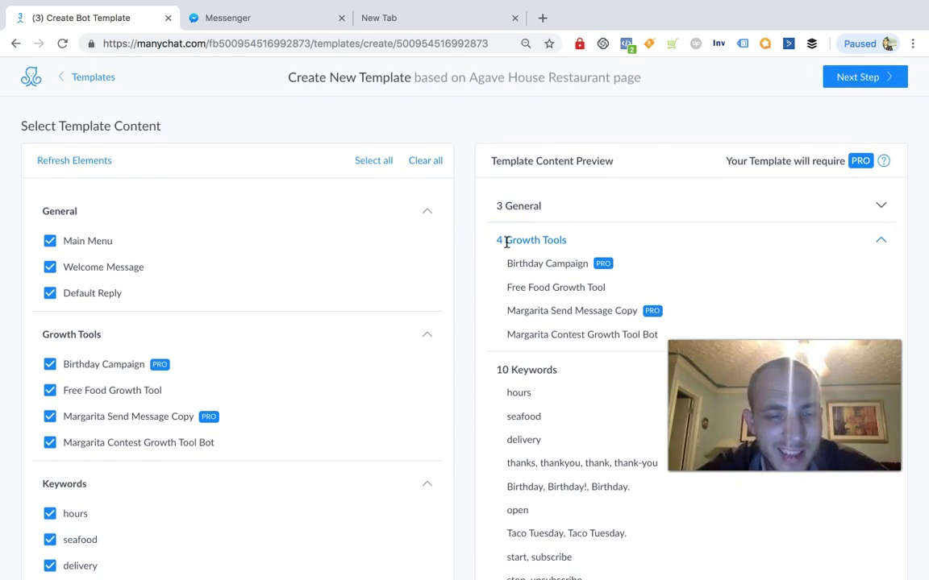
mouse_move(516, 564)
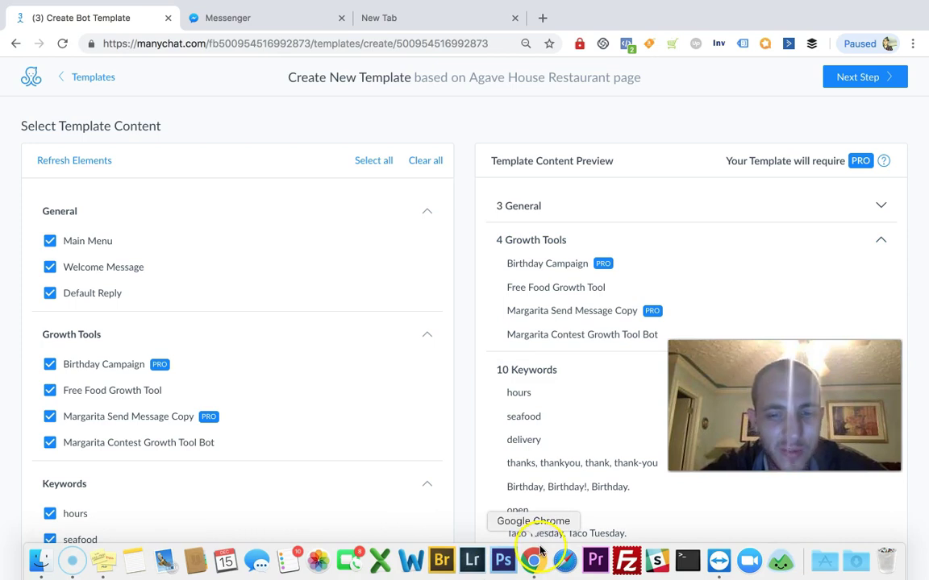